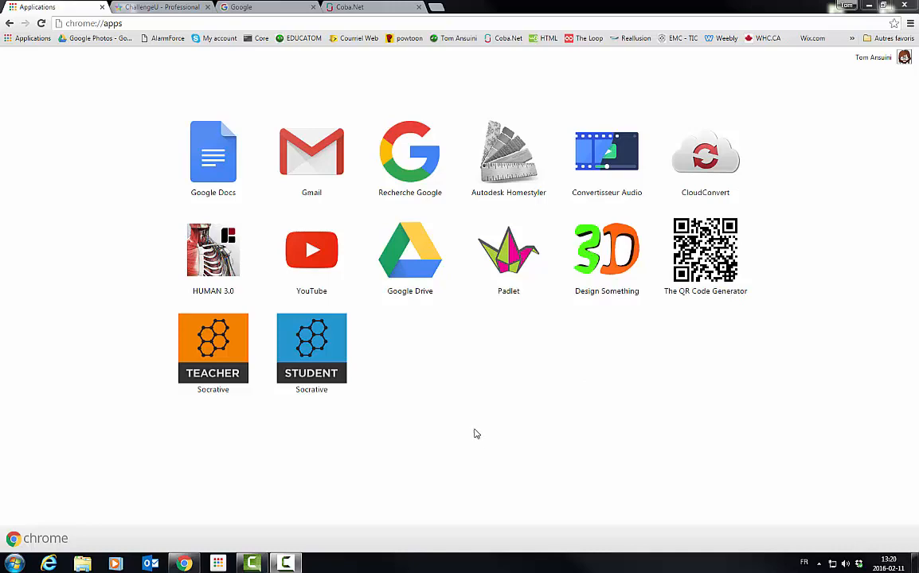
Open the form "La distance entre les notes" from Google Drive
left_click(425, 273)
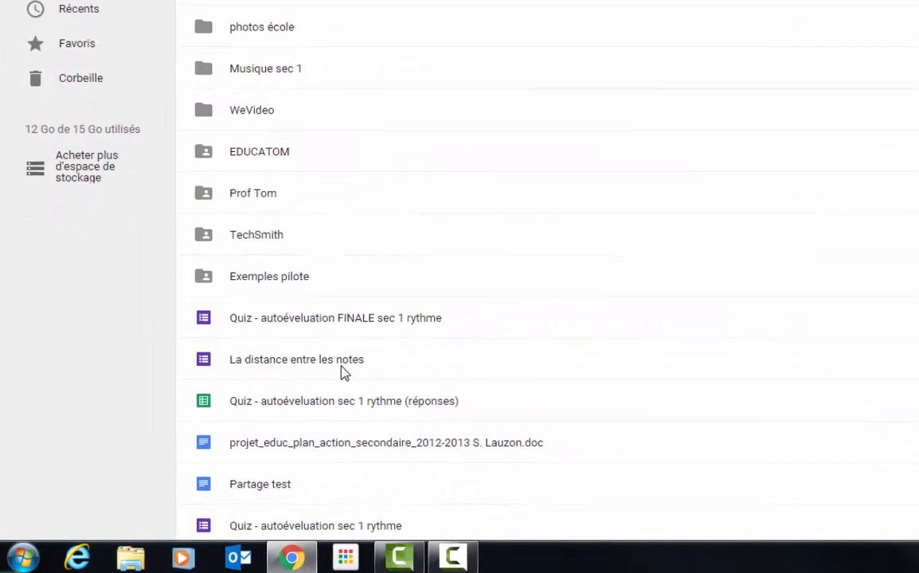
scroll(340, 363, "down", 3)
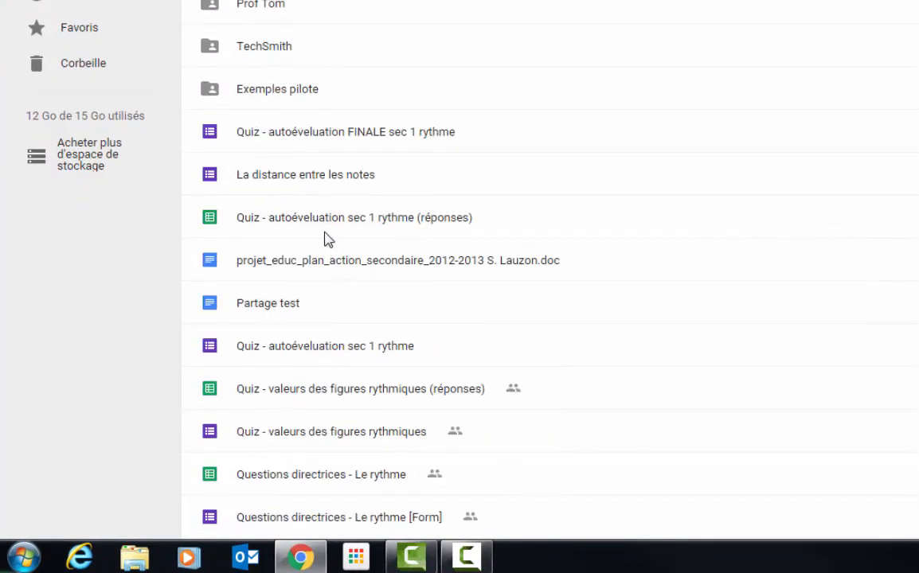
scroll(327, 238, "down", 2)
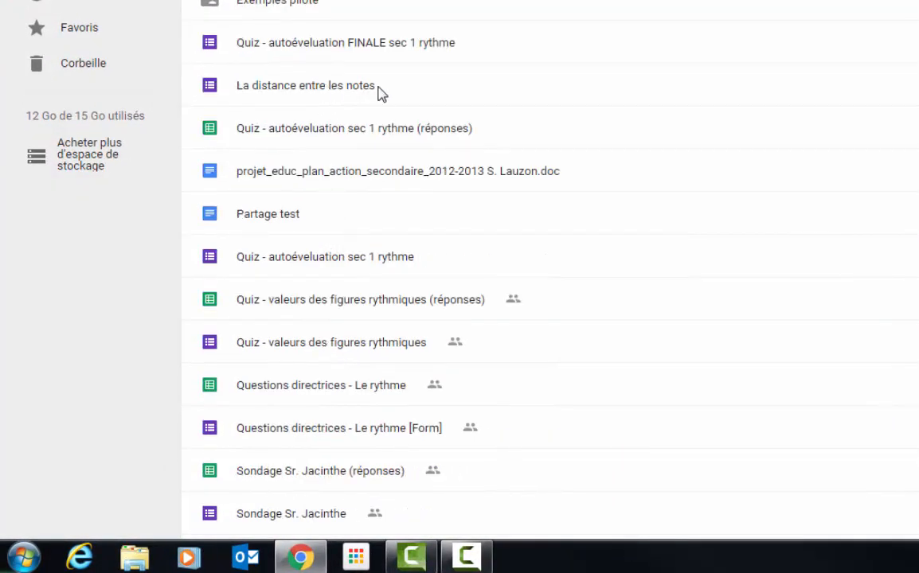
double_click(262, 86)
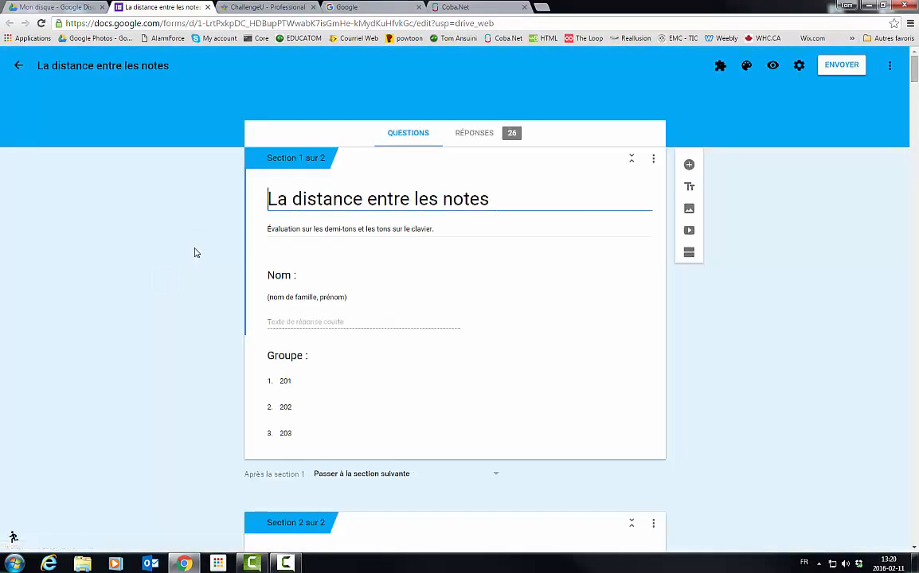
Examine the summary of the responses submitted to the form
left_click(481, 140)
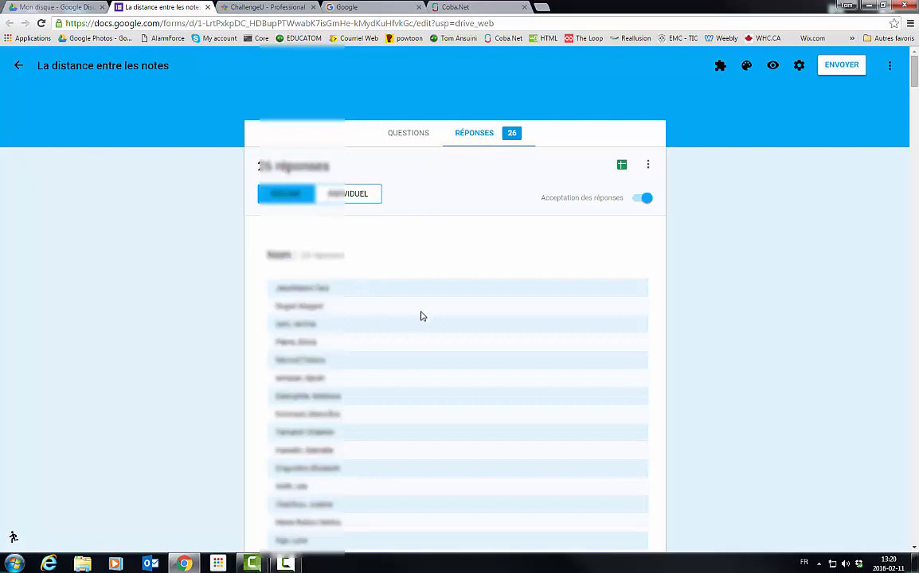
scroll(422, 316, "down", 5)
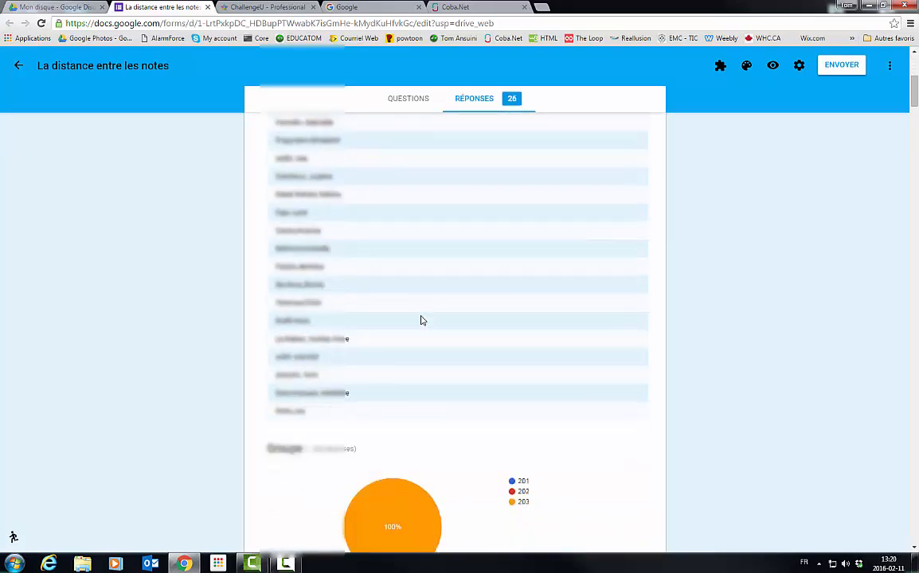
scroll(422, 320, "up", 8)
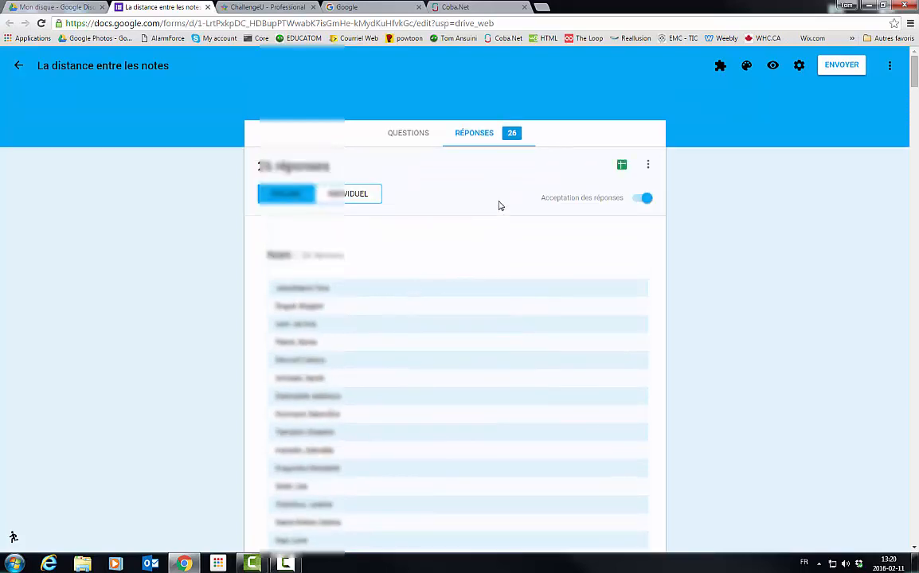
Create a new spreadsheet as the destination for the form's responses, keeping the proposed name "La distance entre les notes (réponses)"
left_click(622, 167)
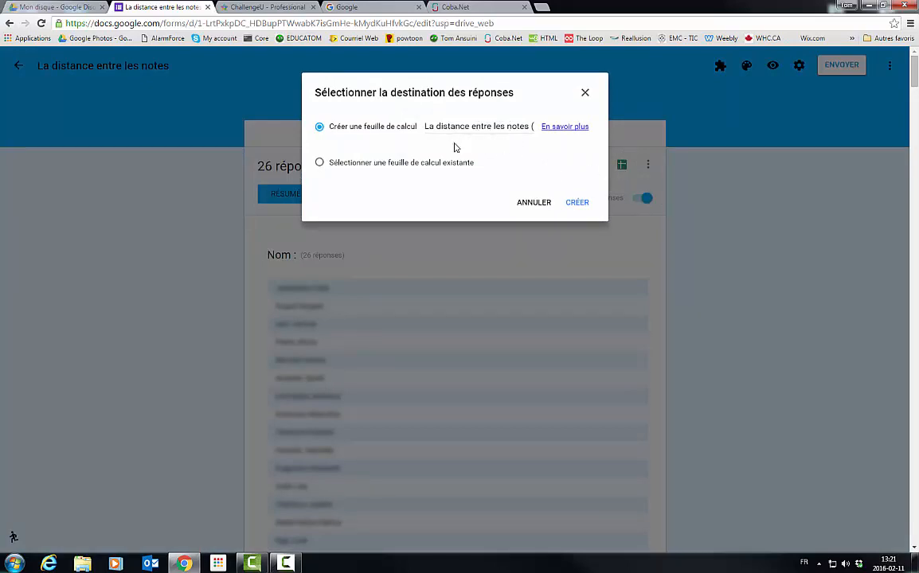
left_click(532, 127)
key("Right")
key("Right")
key("Right")
key("Right")
key("Right")
key("Right")
key("Right")
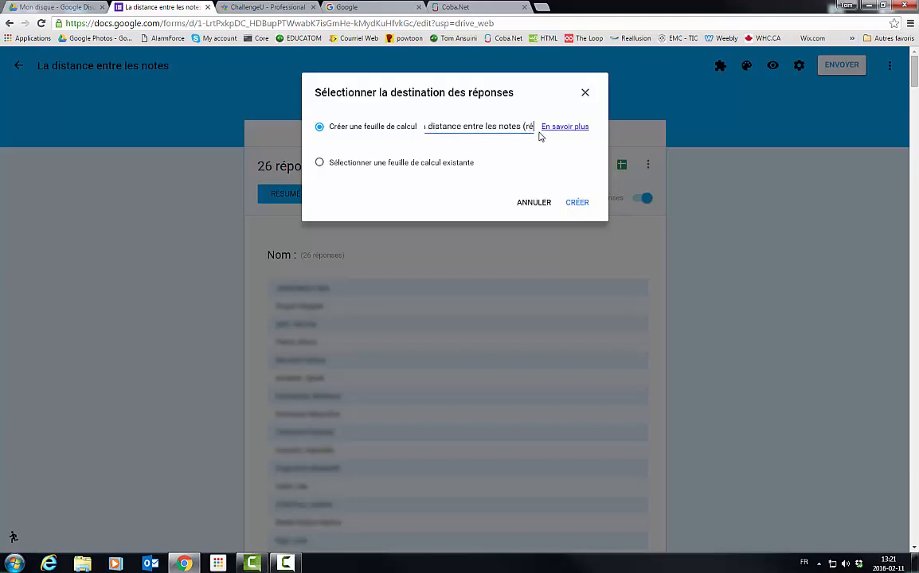
key("Right")
key("Right")
key("Right")
left_click(579, 204)
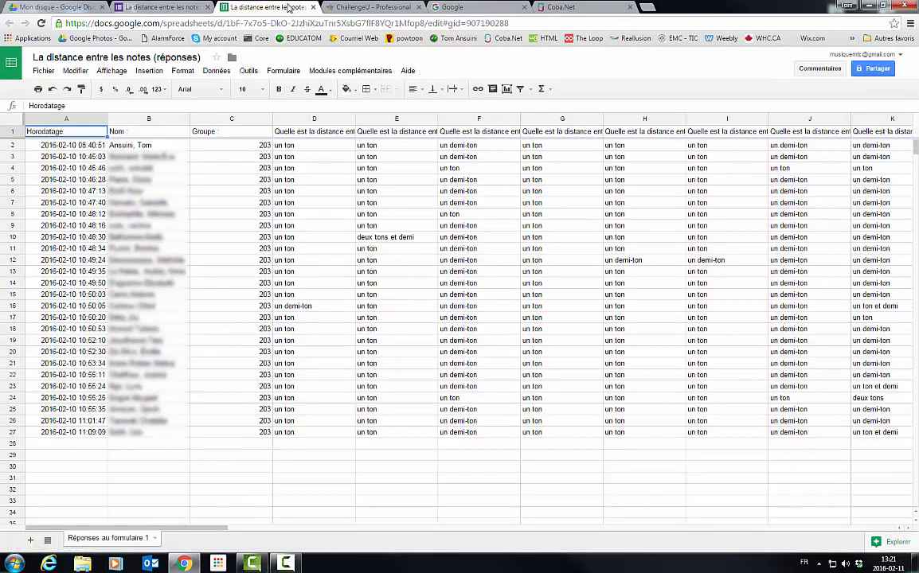
Close the form "La distance entre les notes" and return to its response spreadsheet
left_click(176, 9)
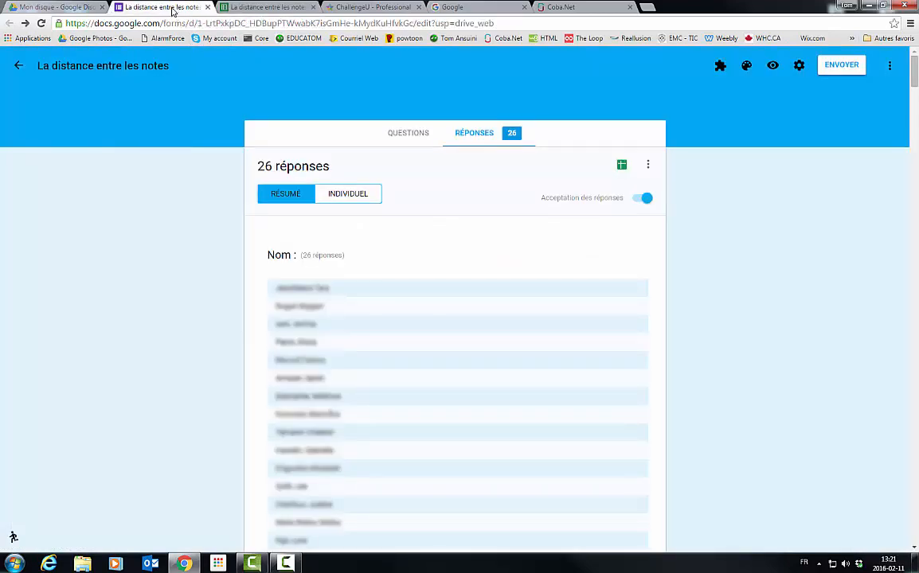
left_click(207, 8)
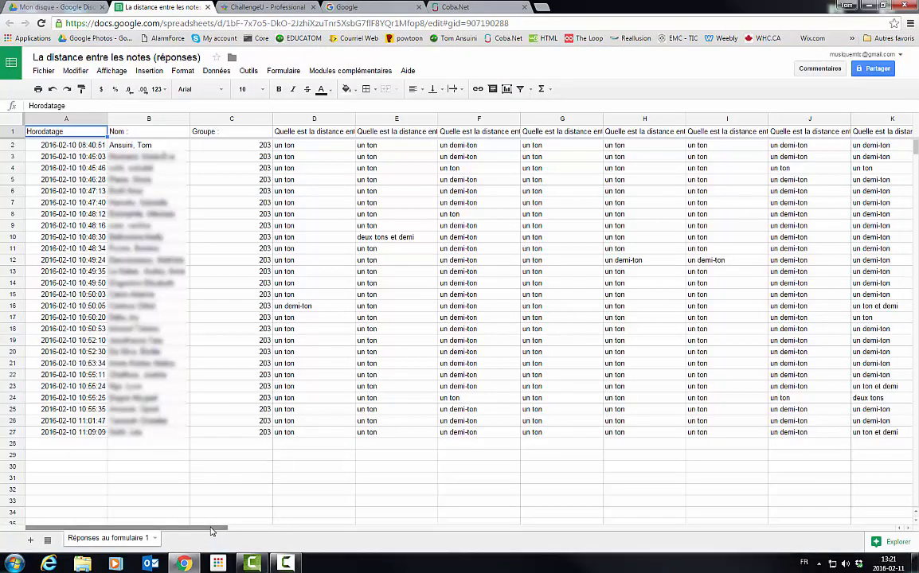
left_click_drag(214, 528, 136, 521)
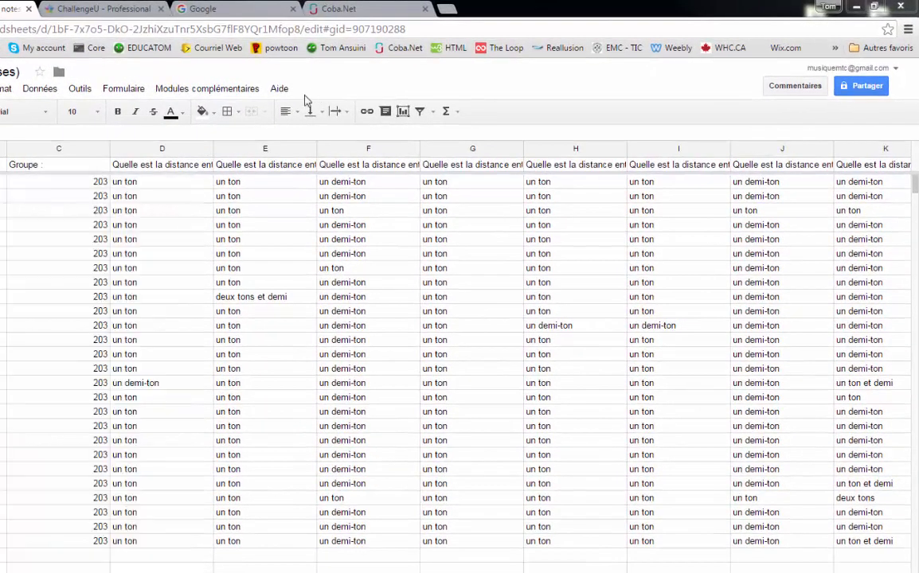
Search the spreadsheet's add-on store for "flubaroo"
left_click(209, 93)
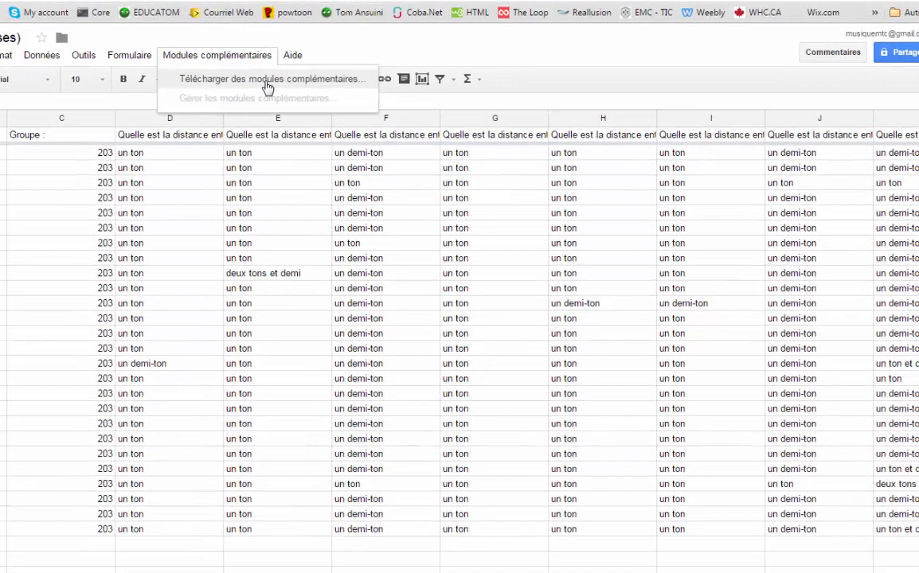
left_click(254, 112)
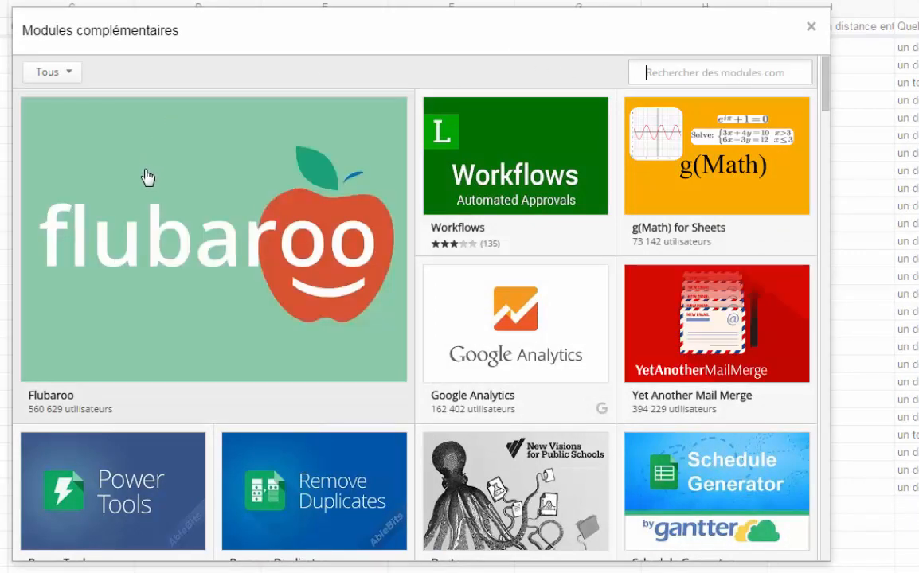
mouse_move(163, 187)
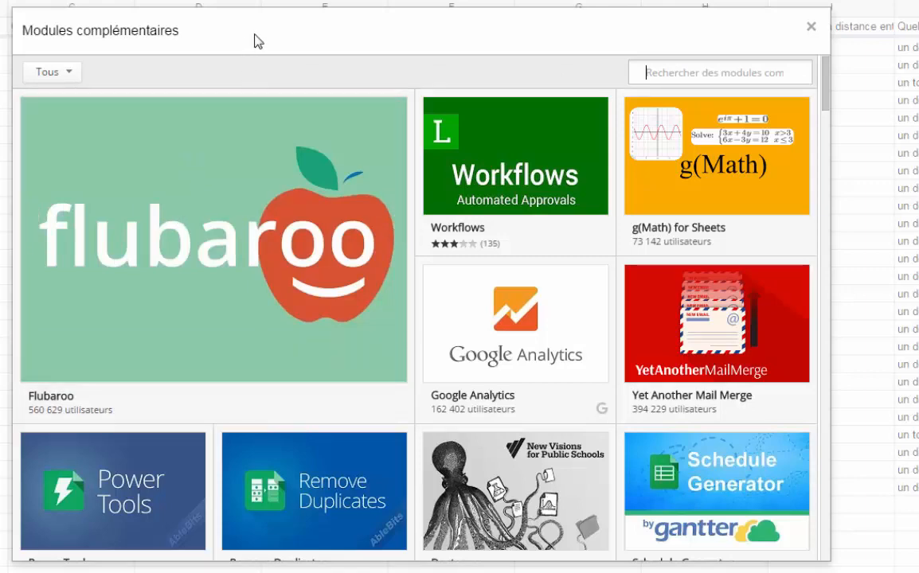
mouse_move(234, 168)
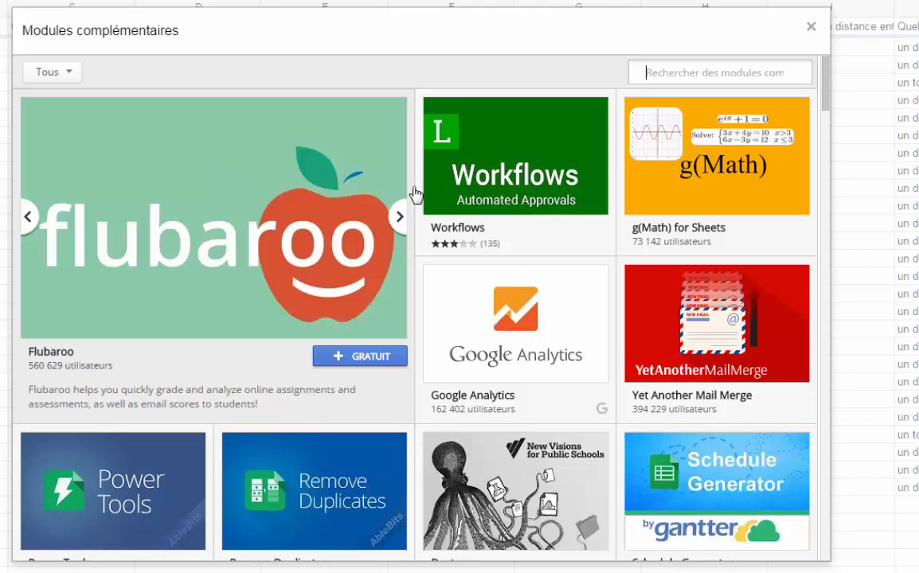
mouse_move(312, 208)
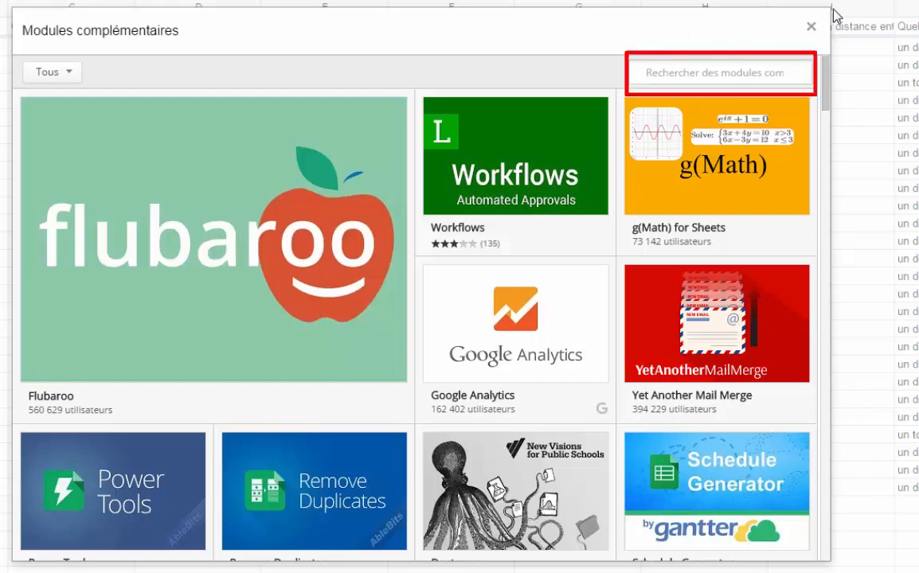
type("flubaroo")
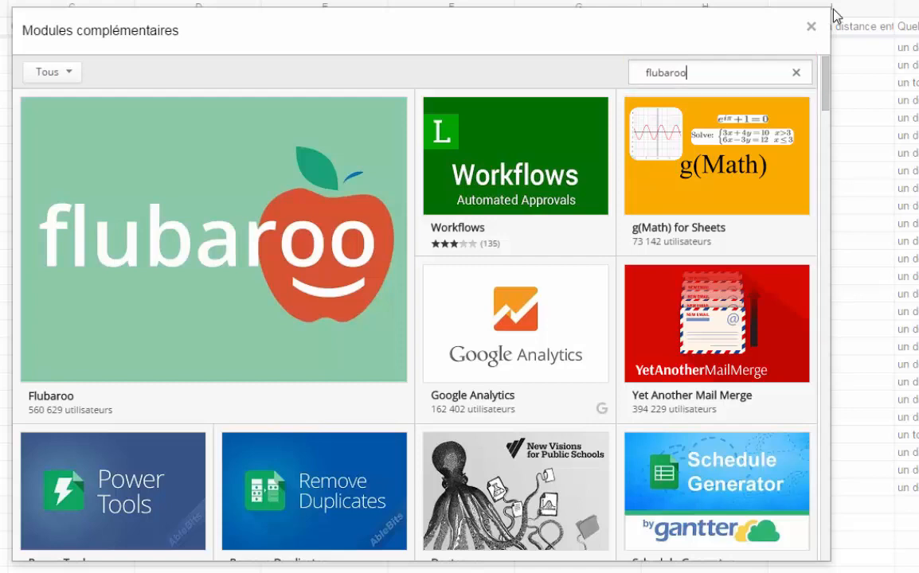
key("Return")
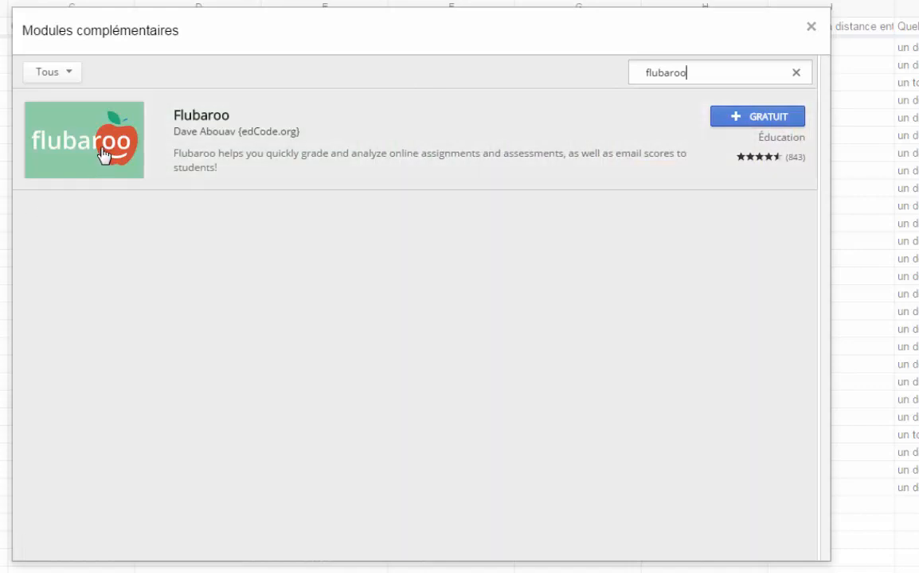
Install the free Flubaroo add-on, authorize its requested account permissions and dismiss its introductory tip
left_click(784, 121)
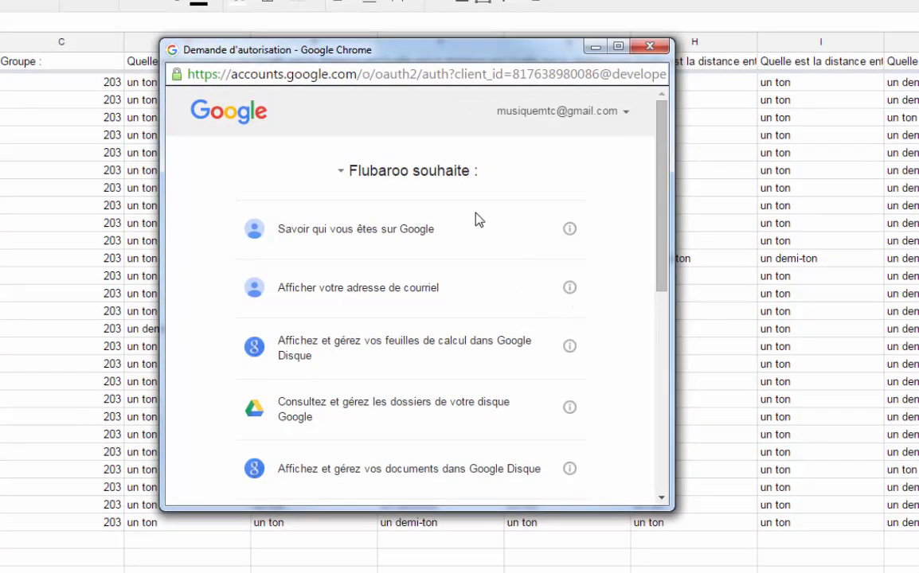
scroll(478, 219, "down", 5)
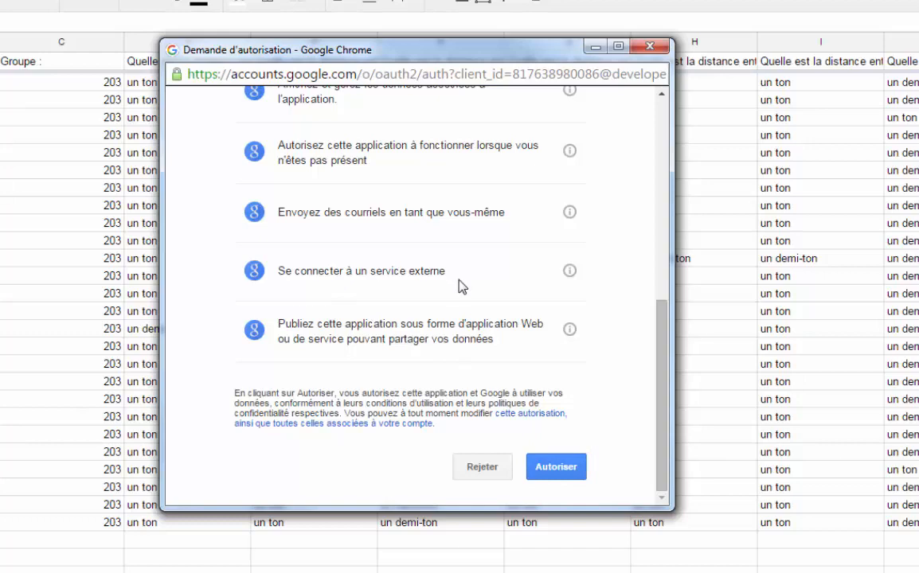
left_click(570, 470)
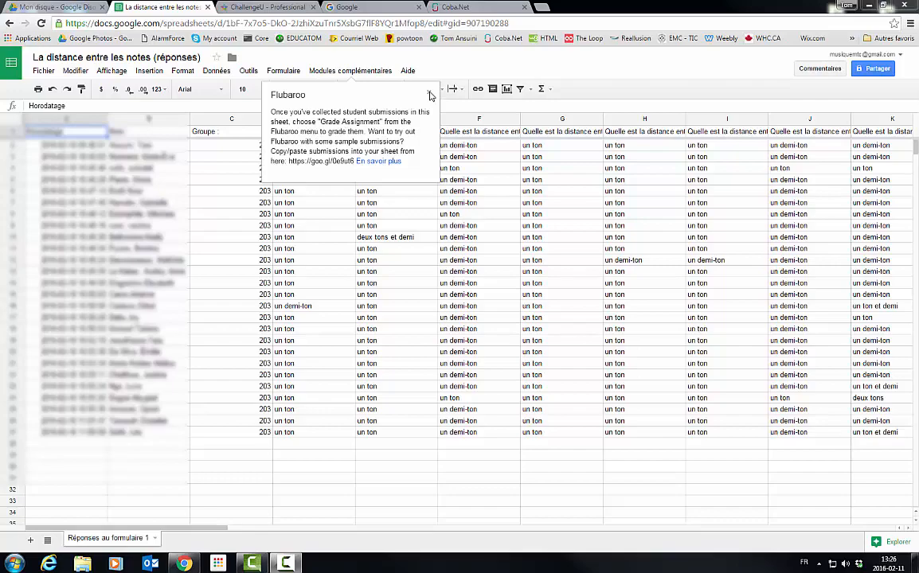
left_click(430, 96)
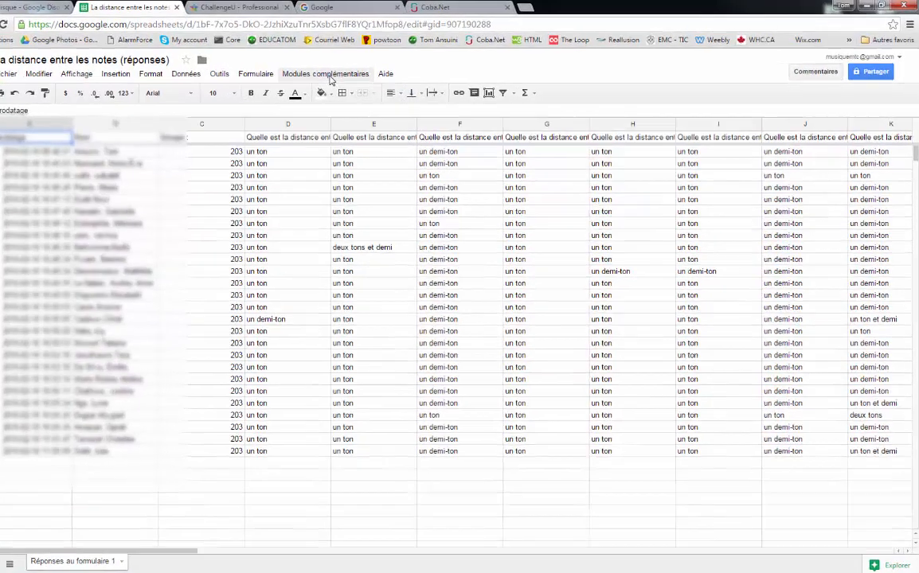
left_click(354, 72)
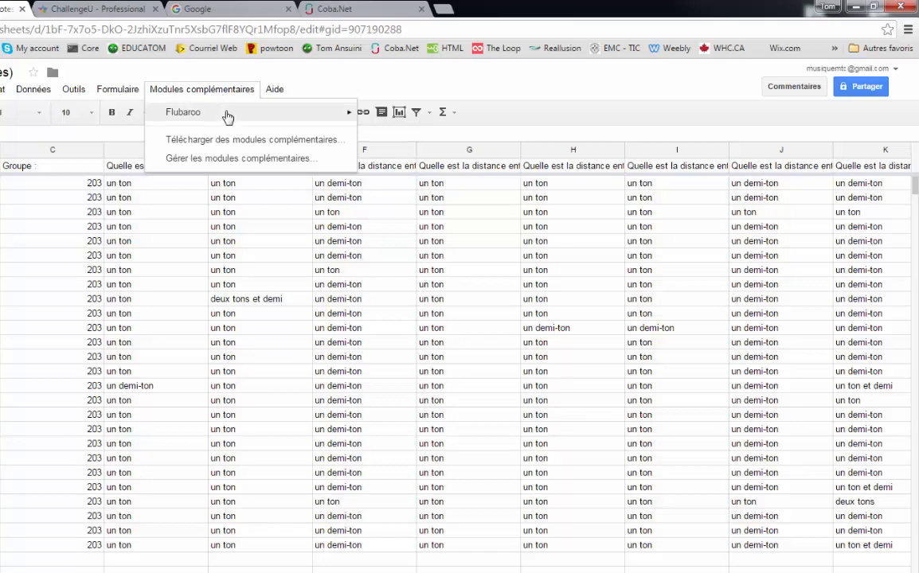
mouse_move(228, 117)
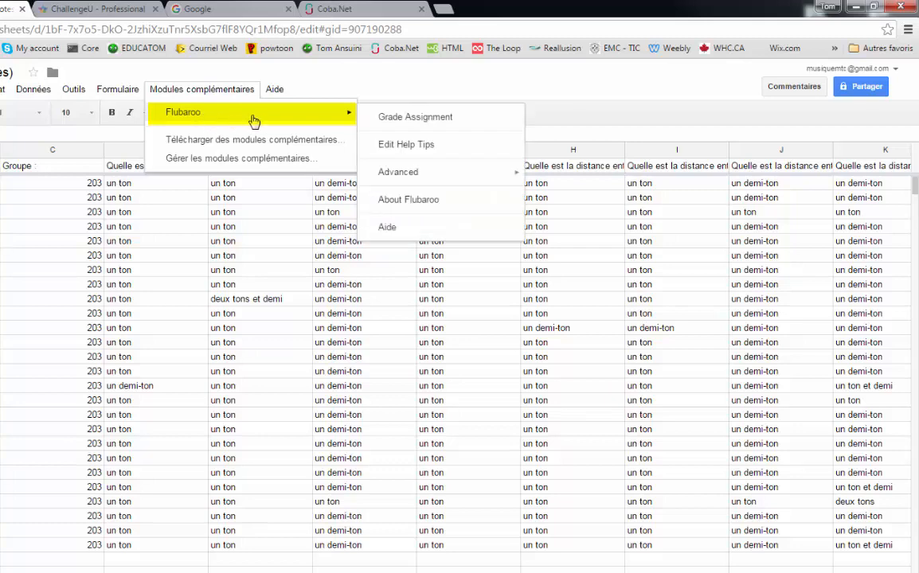
left_click(433, 122)
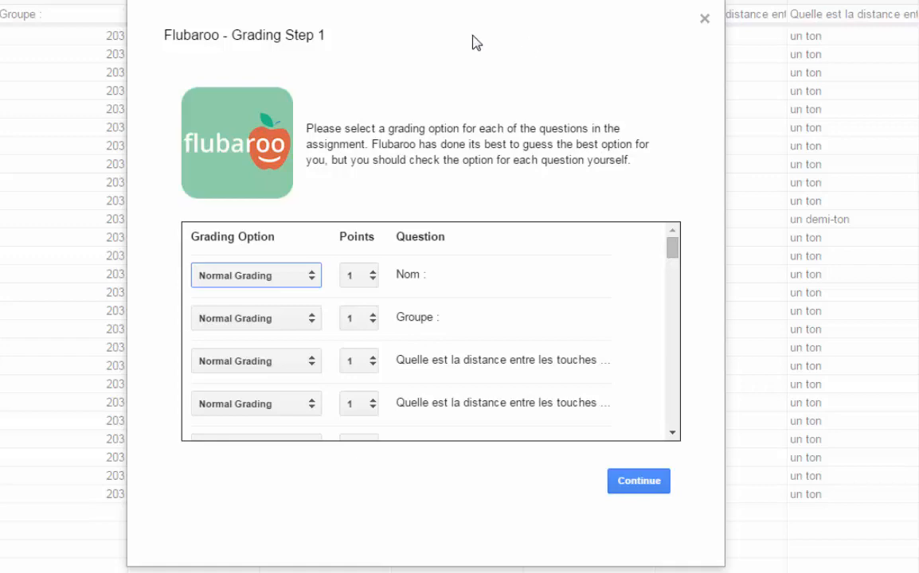
left_click(703, 19)
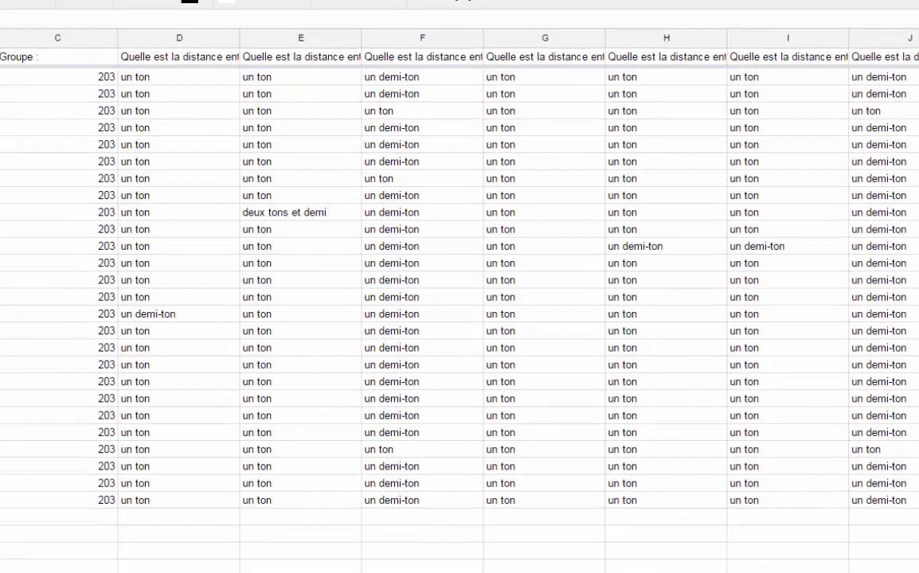
Look through columns C to G of the responses and read the full question heading of column G
left_click(43, 37)
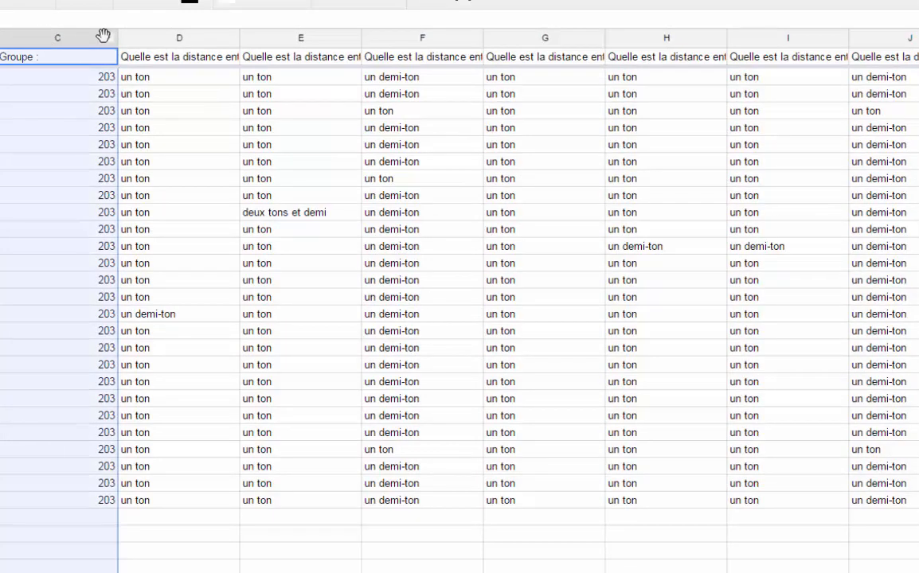
left_click(147, 36)
left_click(279, 42)
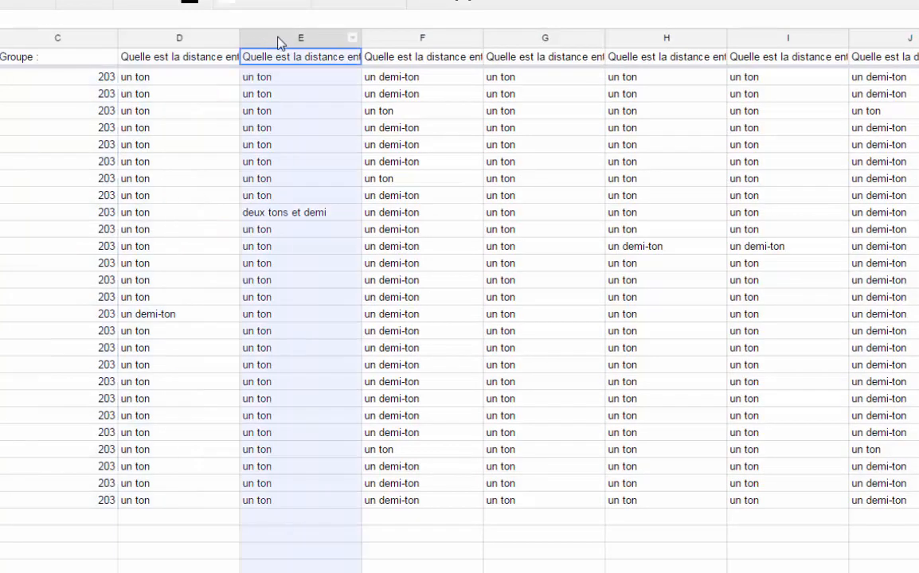
left_click(434, 39)
left_click(512, 39)
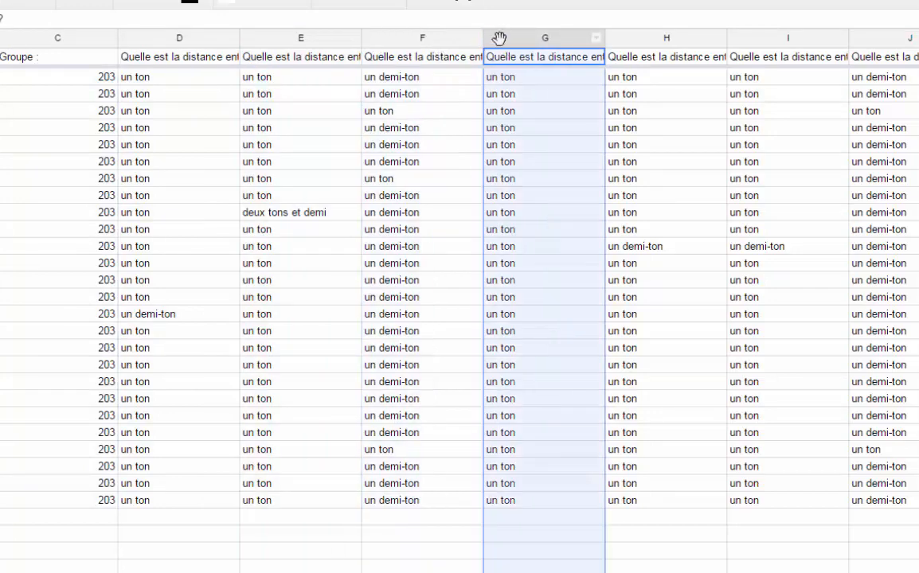
left_click(490, 20)
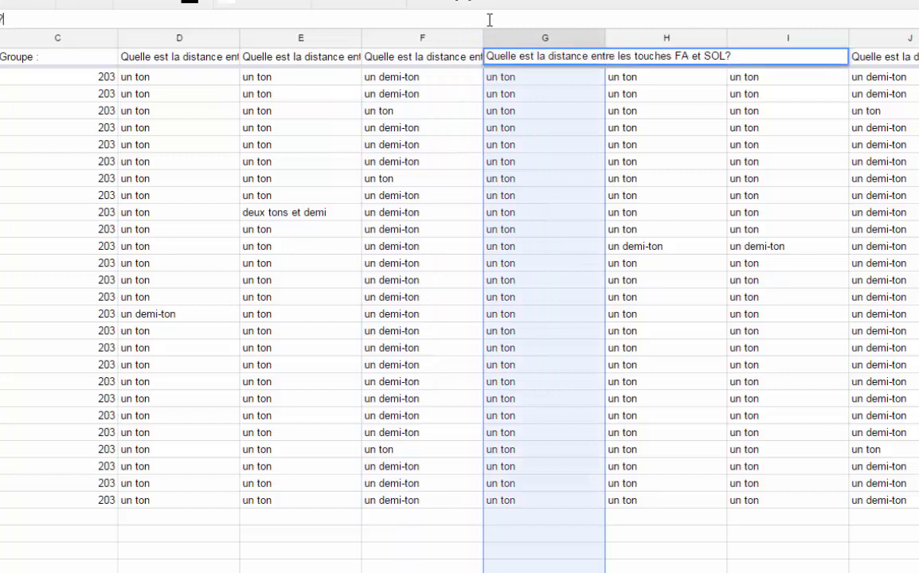
left_click(422, 193)
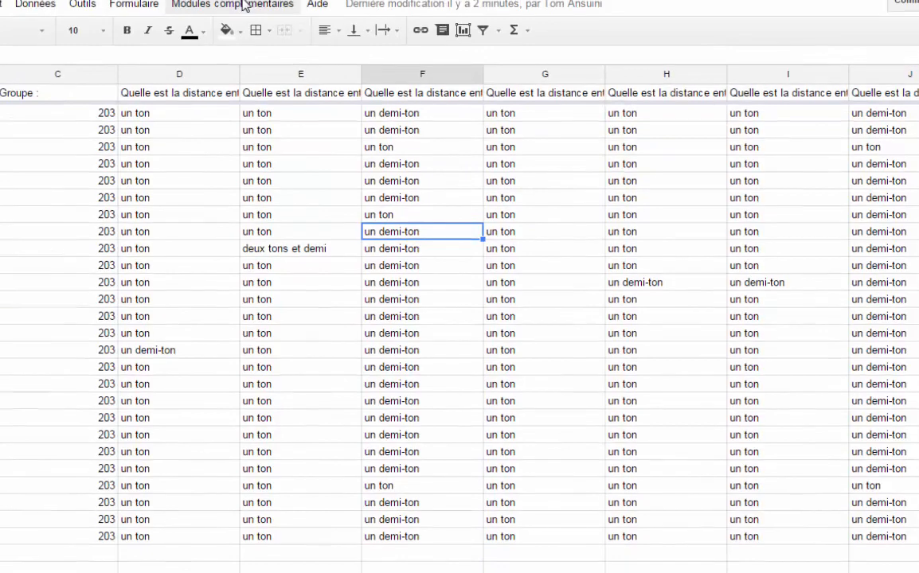
Start grading the assignment with the Flubaroo add-on
left_click(238, 14)
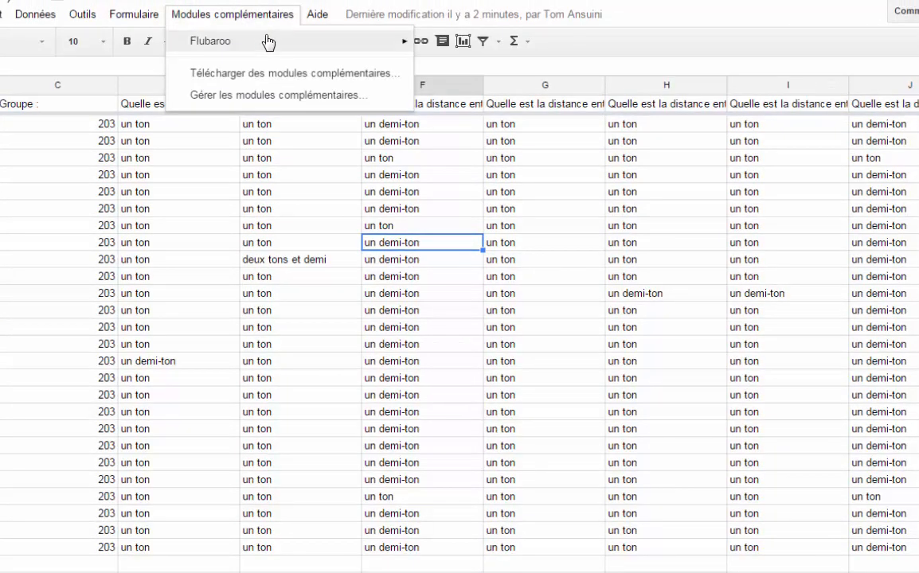
mouse_move(314, 42)
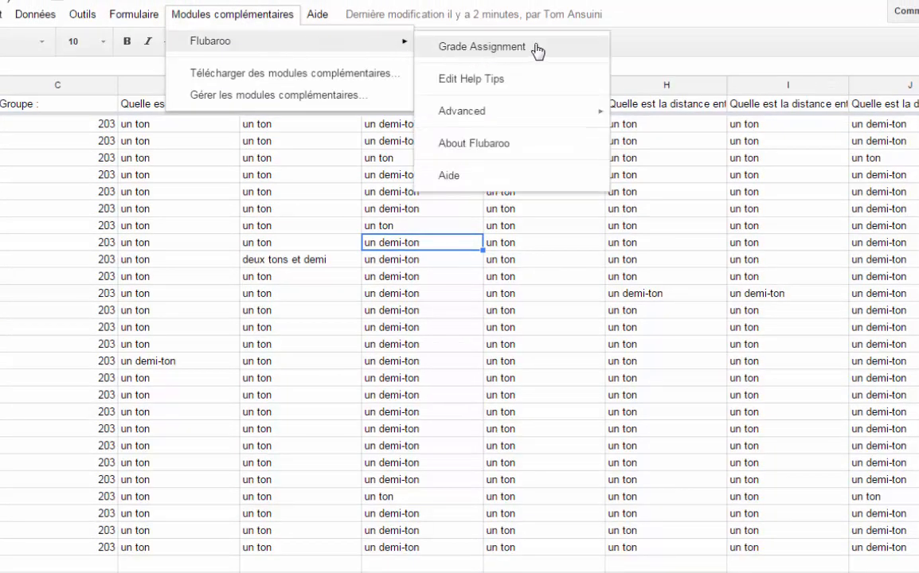
left_click(482, 46)
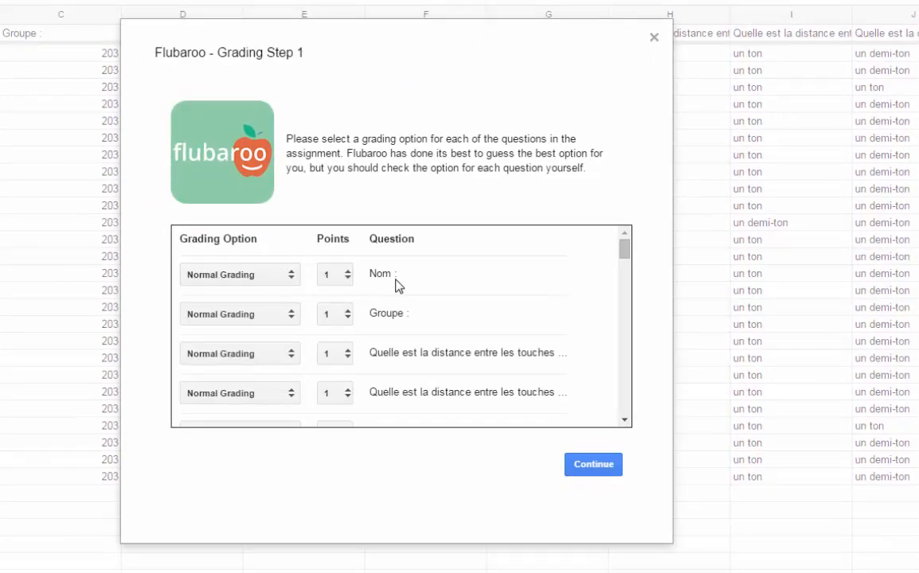
Set the grading option of both the "Nom :" and "Groupe :" questions to Identifies Student
left_click(302, 280)
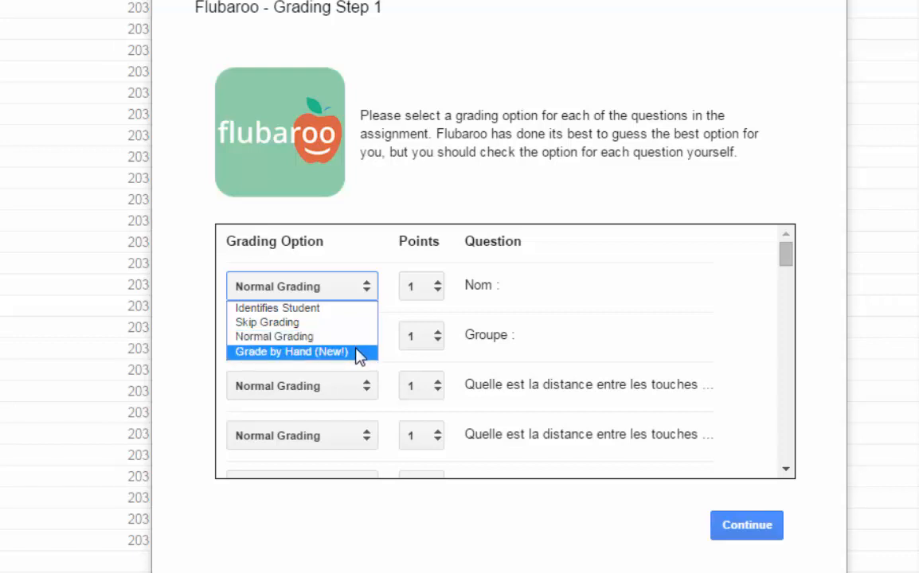
key("Up")
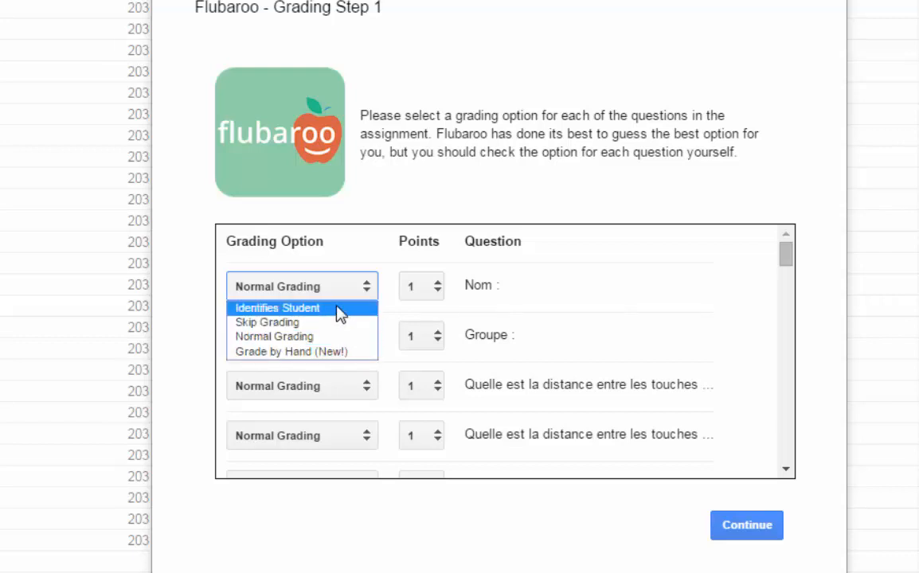
left_click(340, 314)
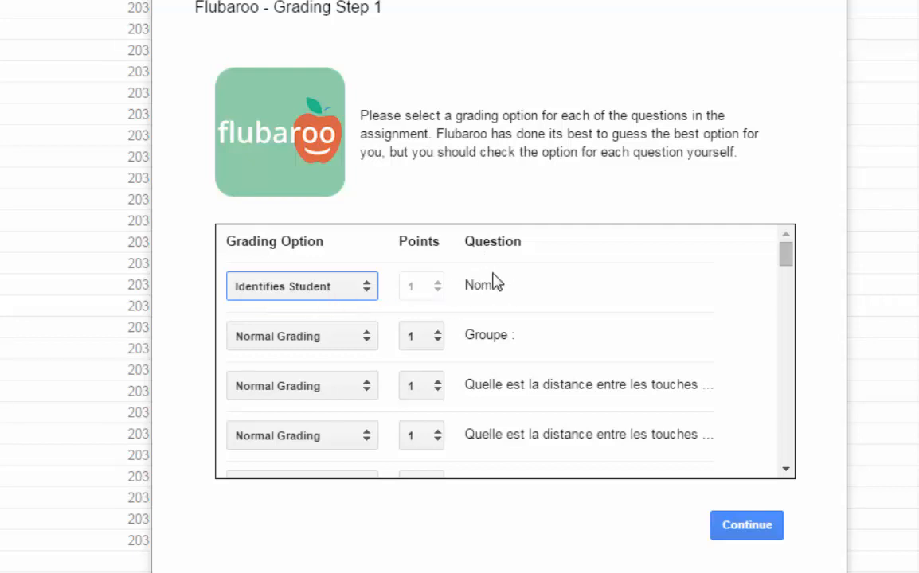
left_click(361, 340)
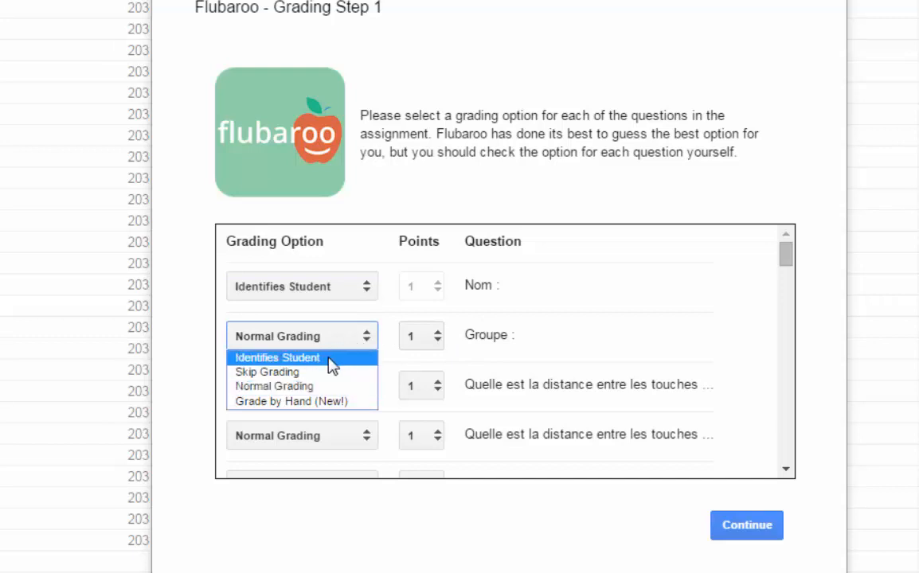
left_click(325, 359)
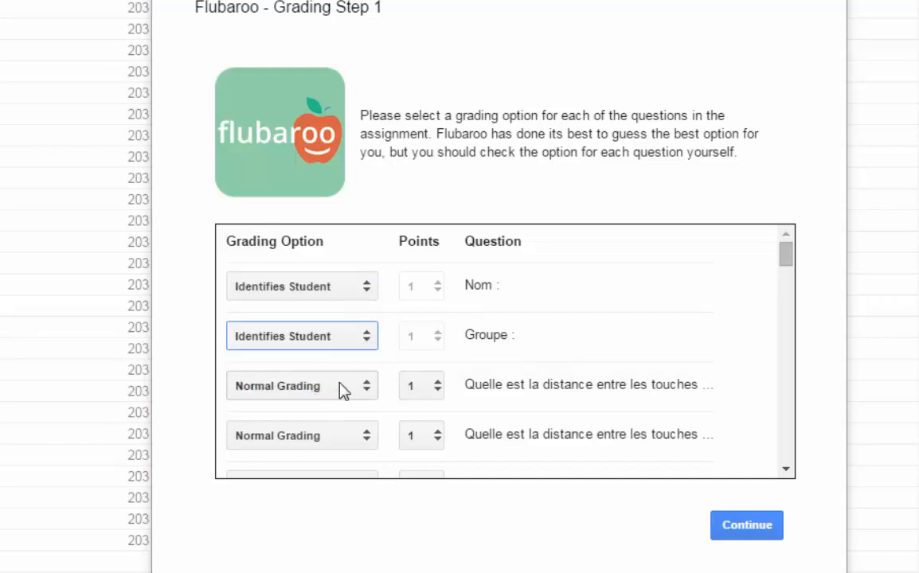
Look through the list of questions to grade and check the point values available for the first distance question
scroll(470, 344, "down", 4)
scroll(445, 322, "down", 3)
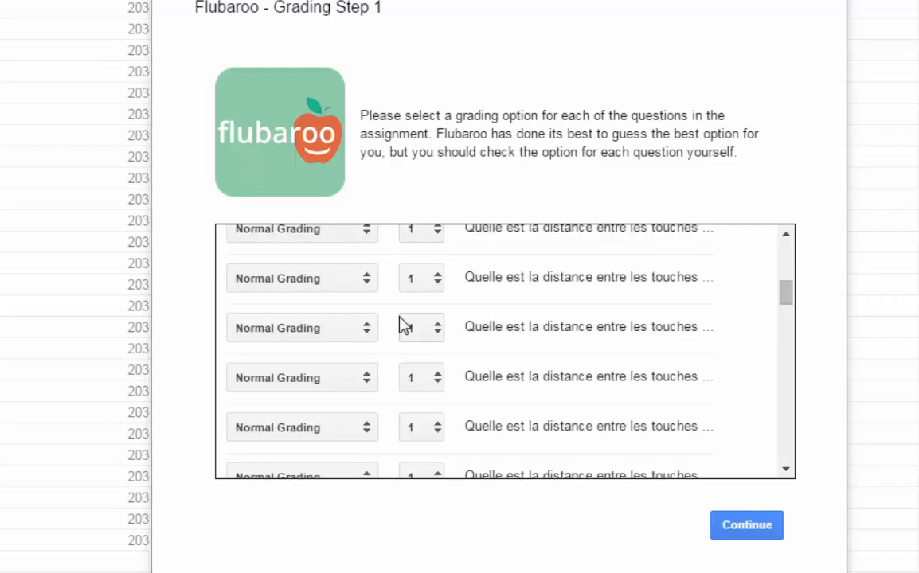
scroll(442, 326, "down", 4)
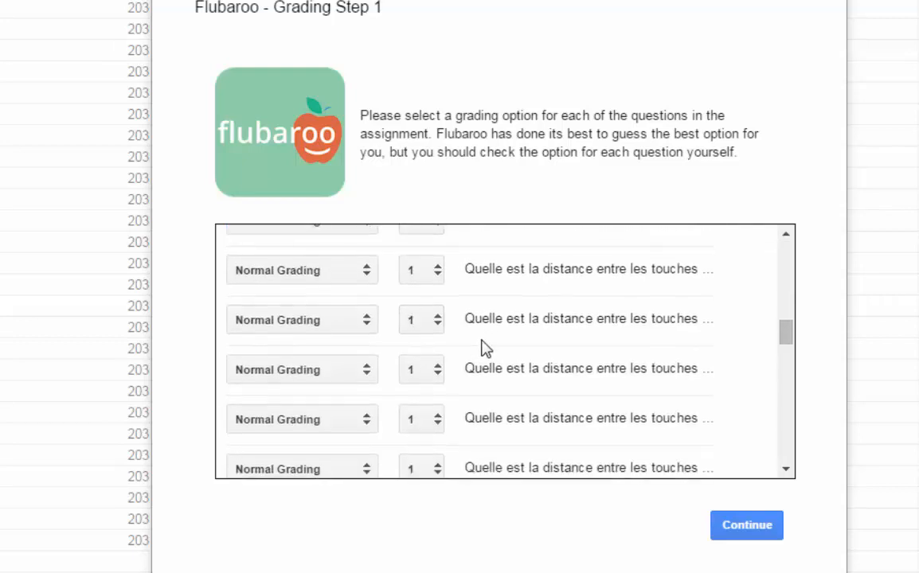
scroll(470, 354, "up", 10)
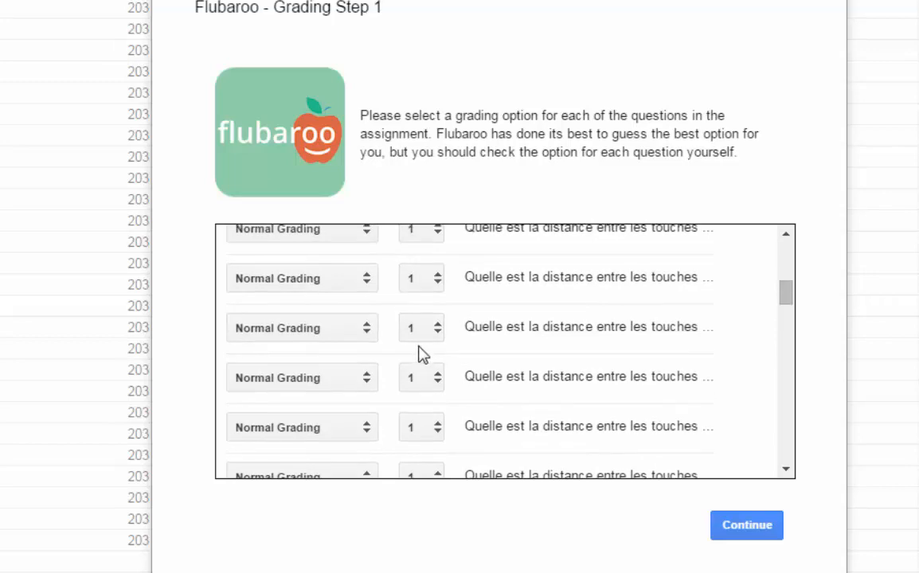
scroll(394, 350, "down", 2)
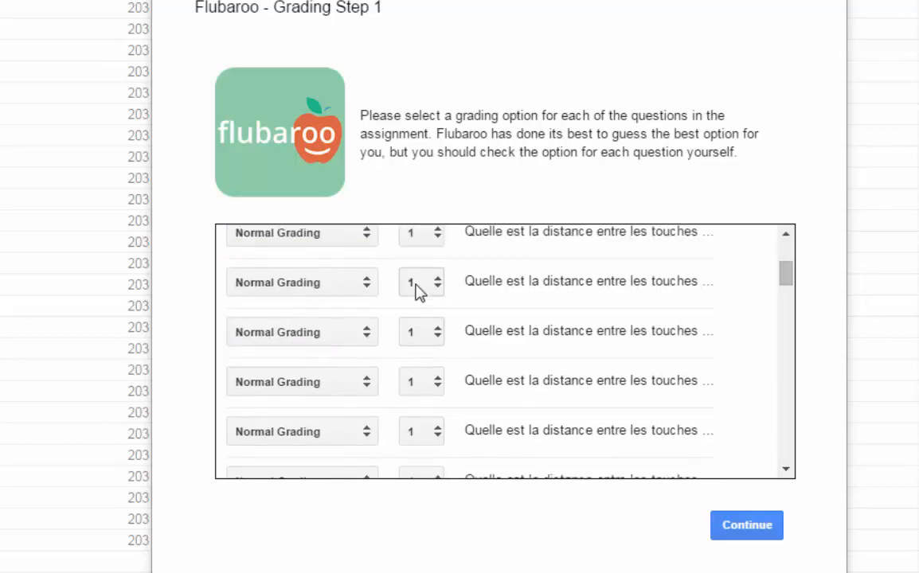
scroll(354, 300, "up", 1)
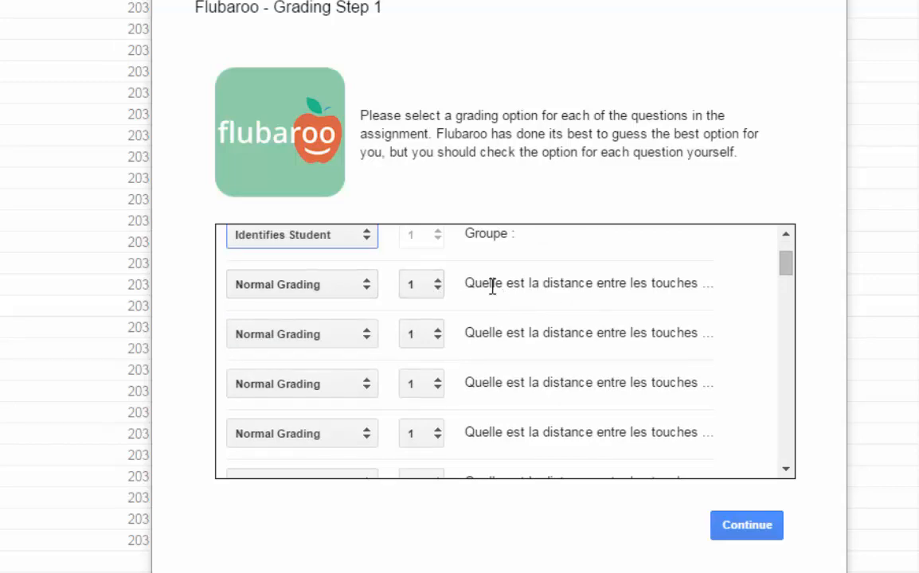
left_click(434, 286)
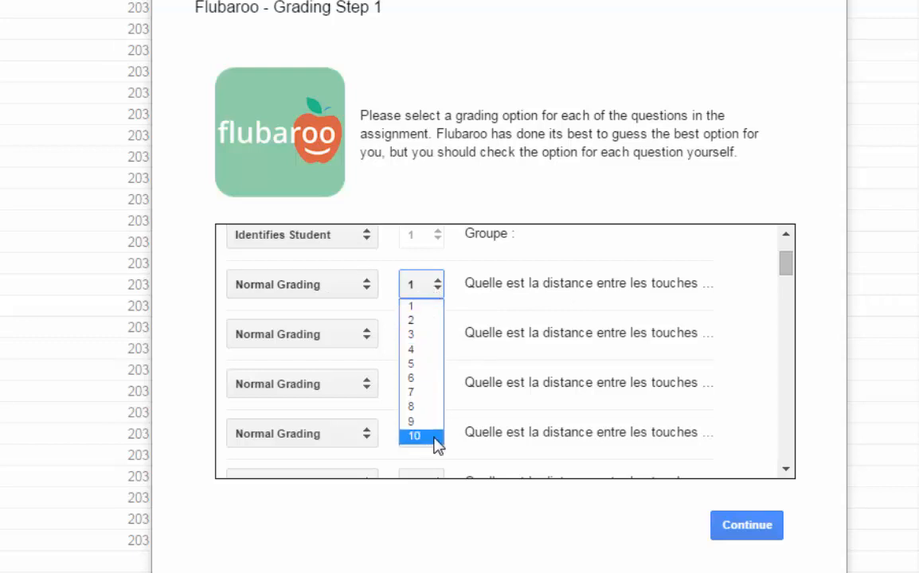
left_click(427, 285)
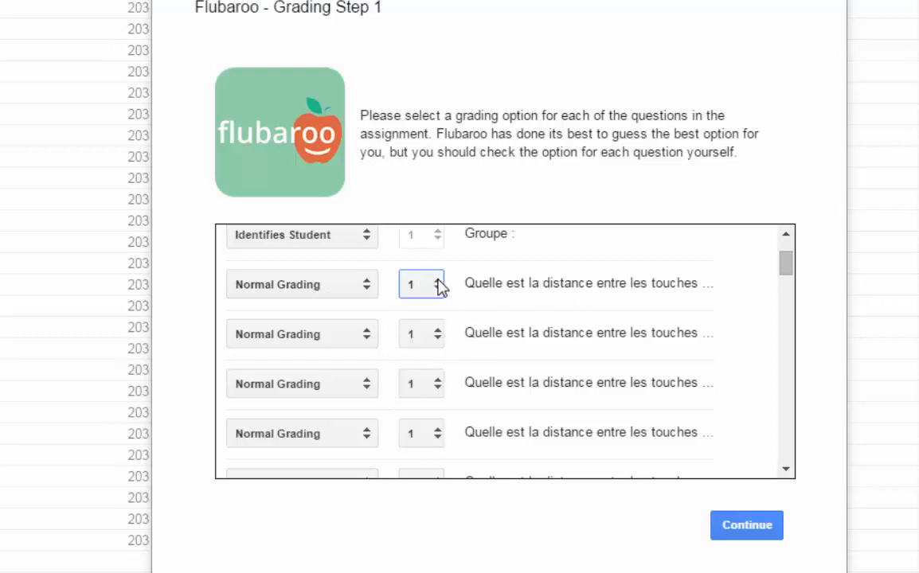
left_click(502, 292)
Review the grading options down to the last question and check the choices for the second distance question, keeping Normal Grading
scroll(496, 318, "down", 1)
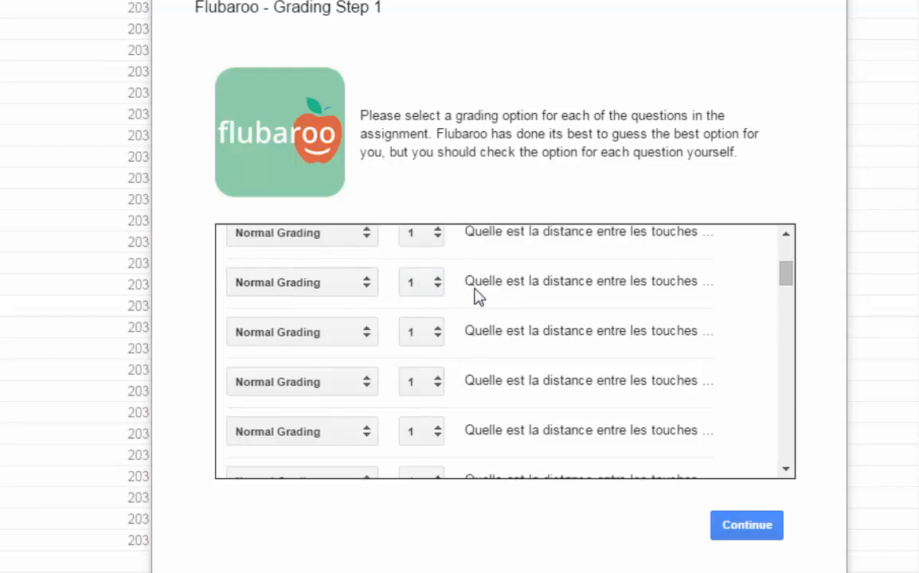
scroll(513, 296, "down", 3)
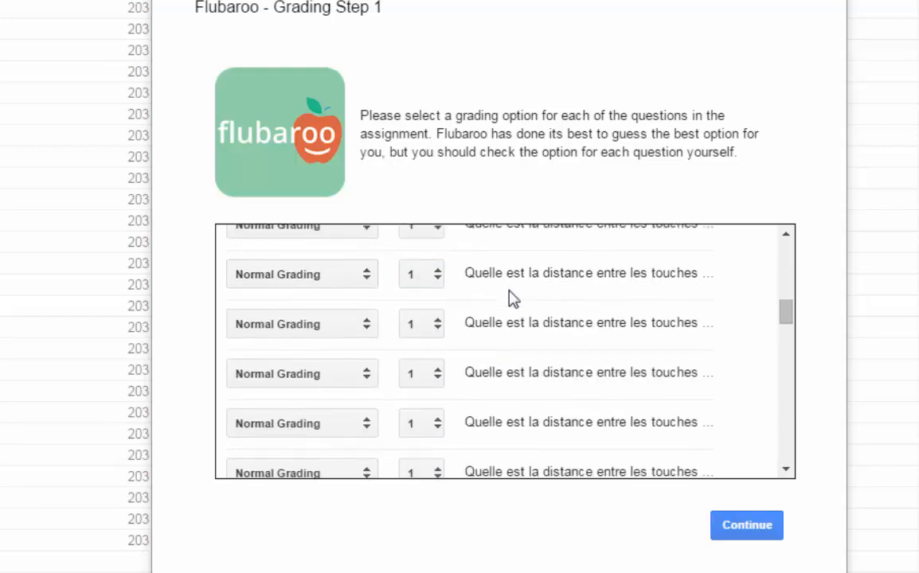
scroll(513, 296, "down", 5)
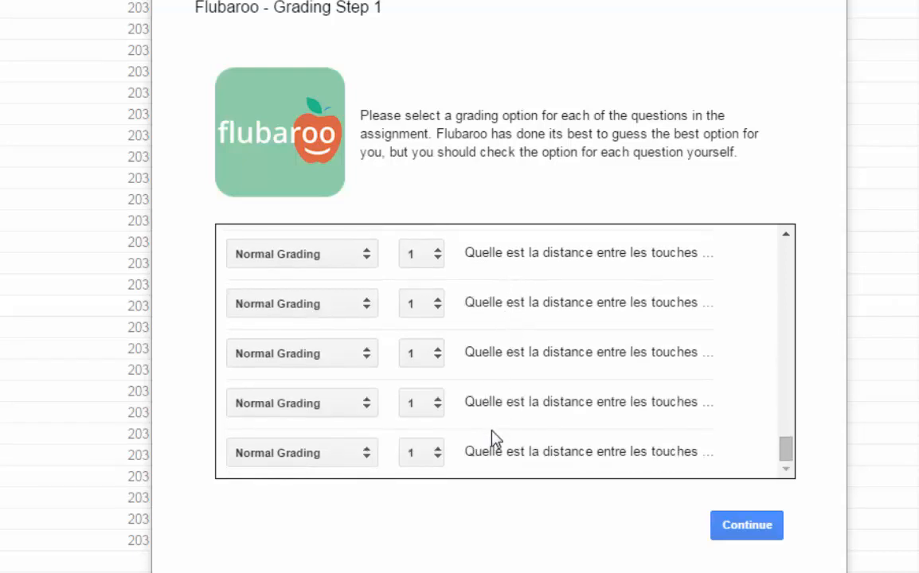
scroll(484, 406, "up", 3)
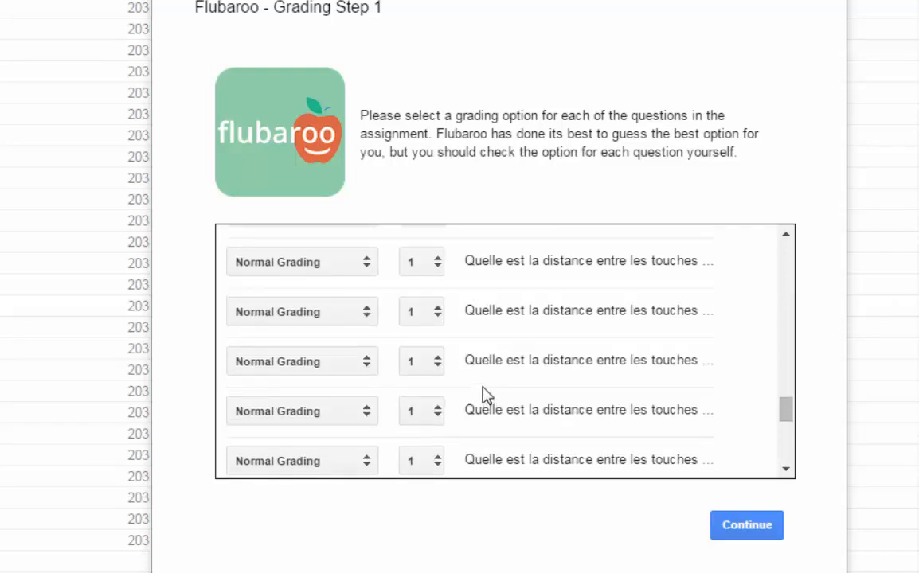
scroll(484, 388, "up", 3)
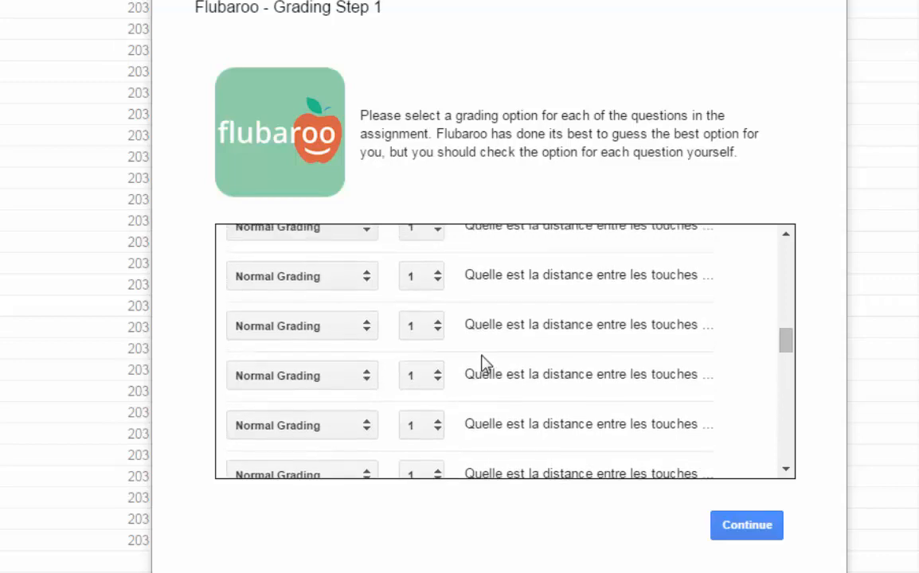
scroll(493, 351, "up", 2)
scroll(493, 349, "up", 3)
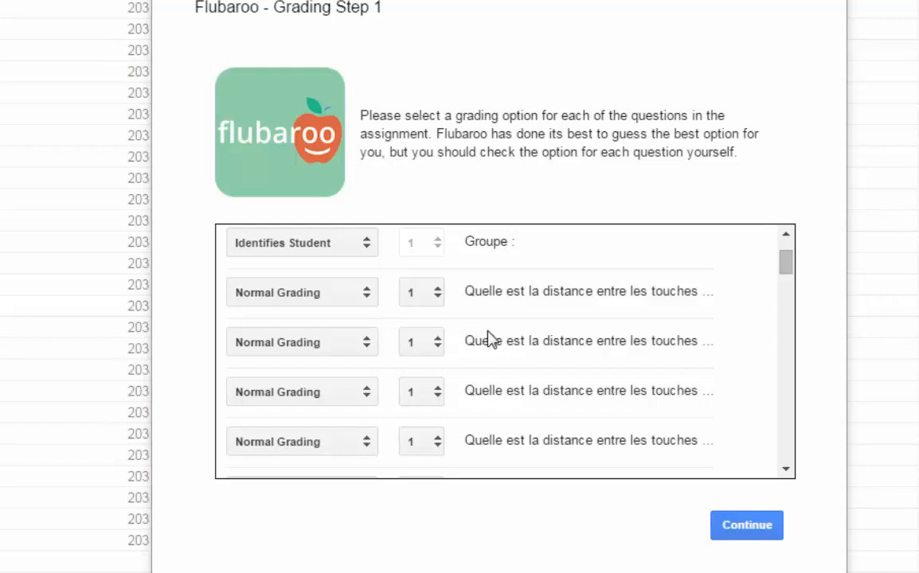
left_click(349, 345)
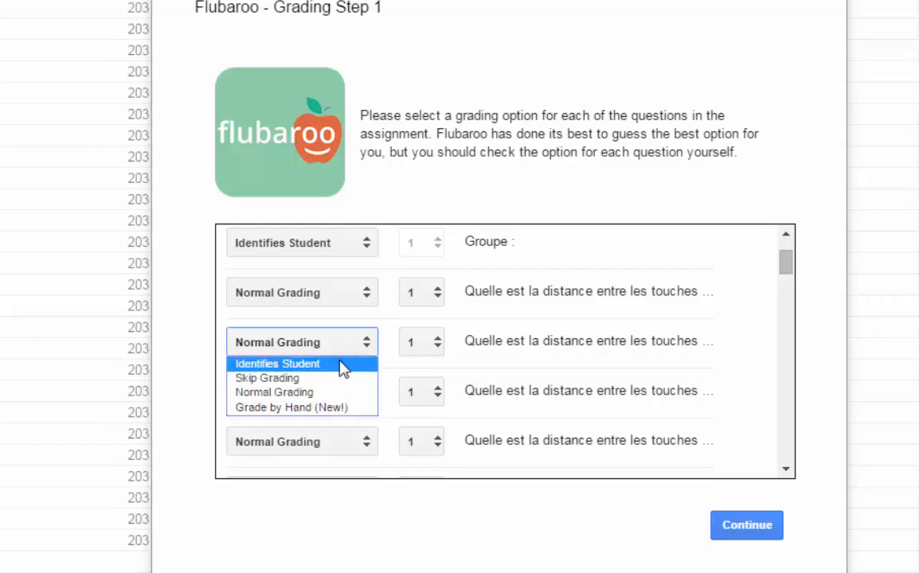
left_click(350, 393)
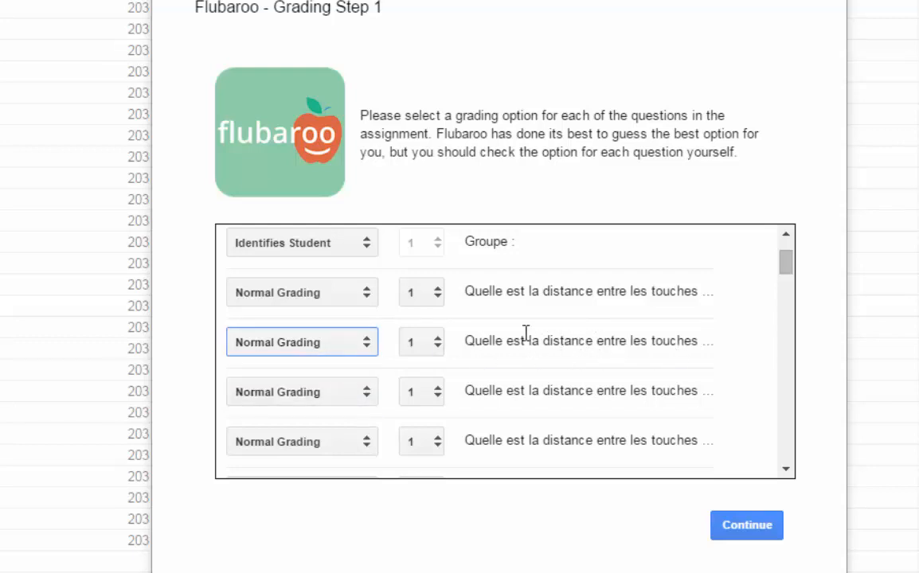
Accept the grading options and grade all submissions using the first one, submitted Wed Feb 10 2016 05:40:50, as the answer key
scroll(378, 346, "up", 2)
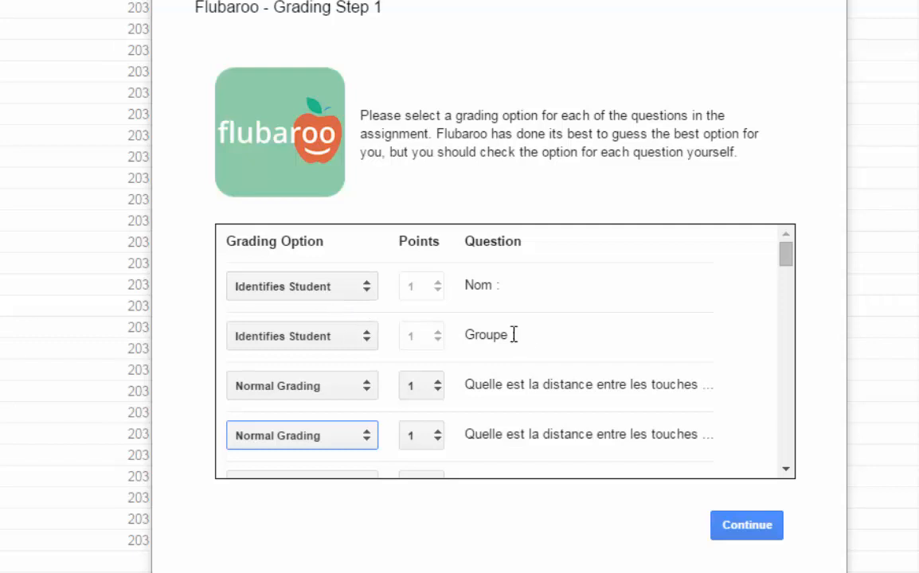
scroll(525, 338, "down", 3)
scroll(531, 339, "down", 5)
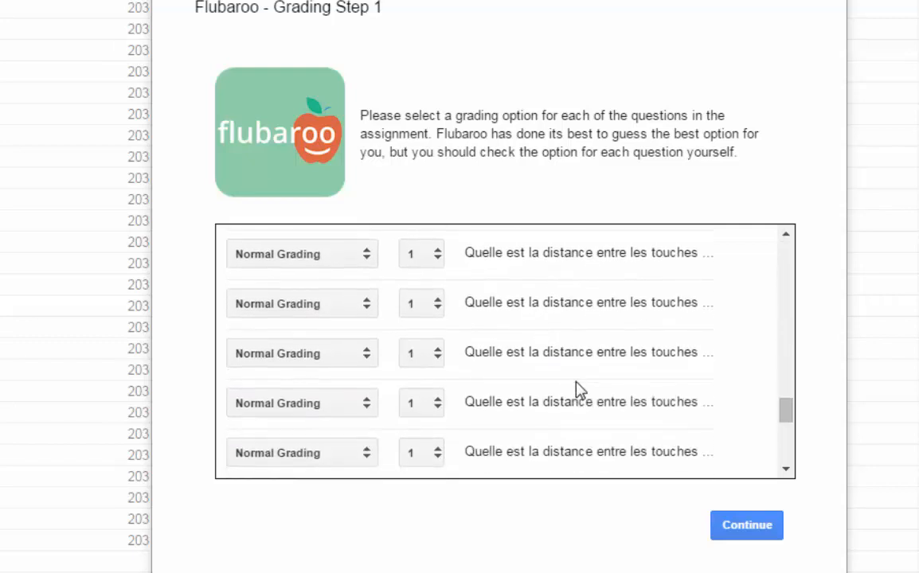
left_click(769, 537)
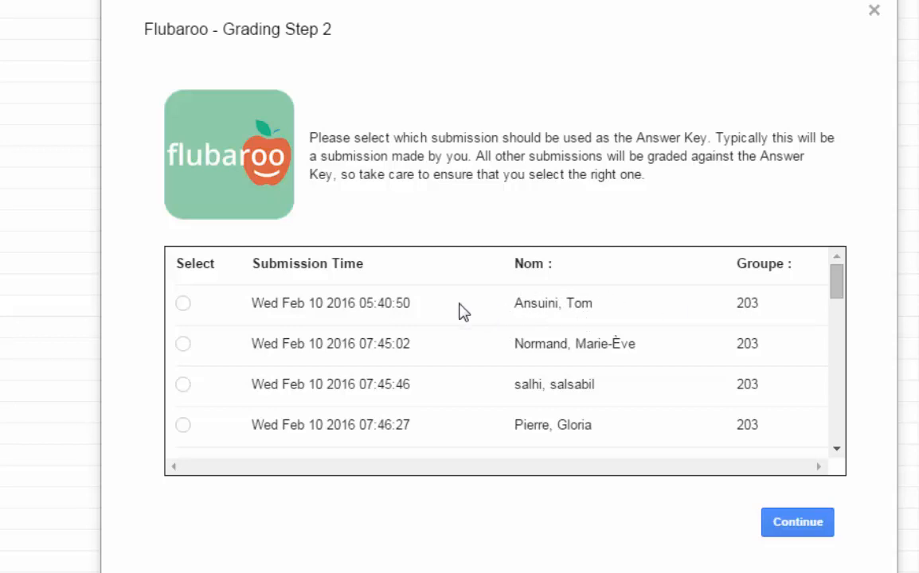
left_click(183, 303)
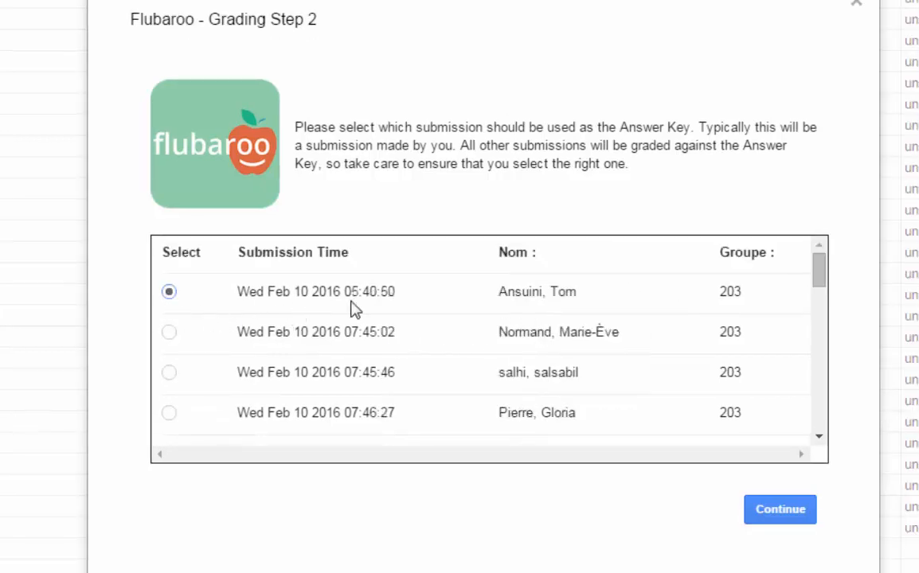
left_click(781, 514)
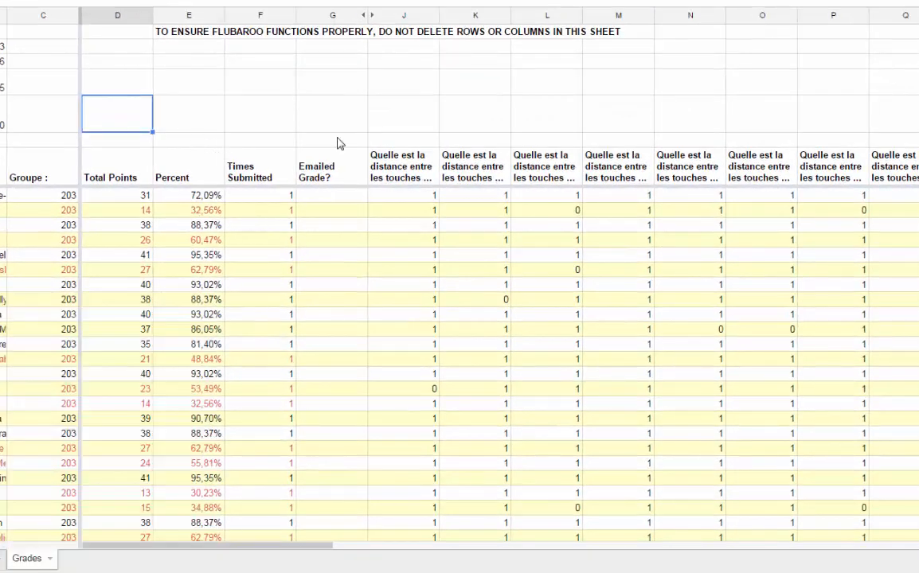
Examine each student's total points and percentage in the Grades sheet
left_click(326, 108)
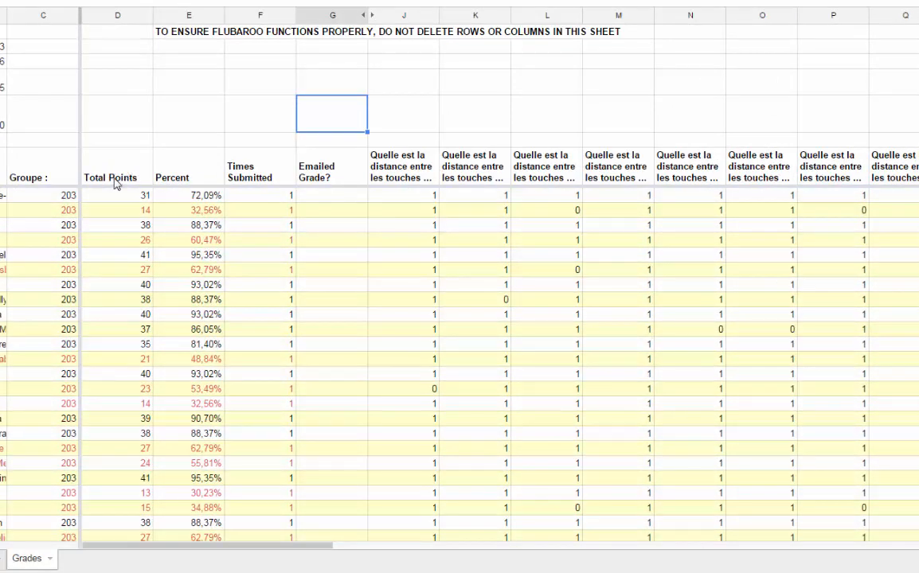
left_click(2, 15)
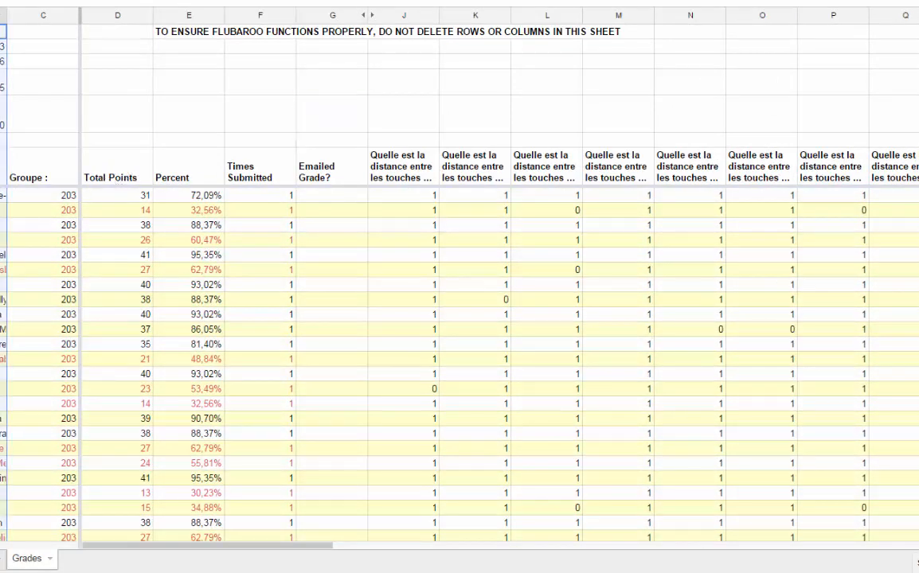
left_click(43, 86)
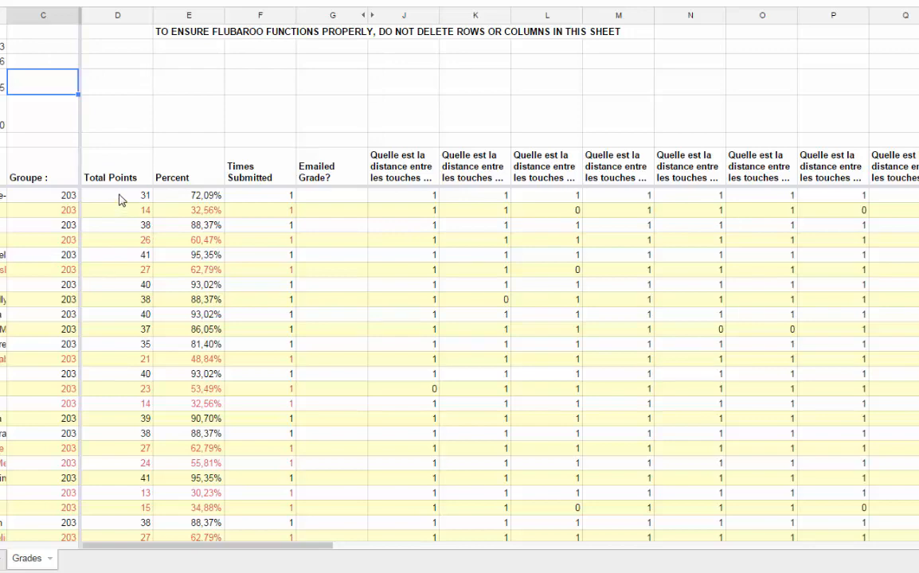
scroll(127, 214, "down", 2)
scroll(128, 219, "up", 2)
scroll(197, 176, "down", 2)
scroll(198, 176, "up", 2)
Examine the orange-highlighted question columns between AC and AN in the Grades sheet, especially column AF and its success rate below the scores
left_click_drag(285, 546, 733, 554)
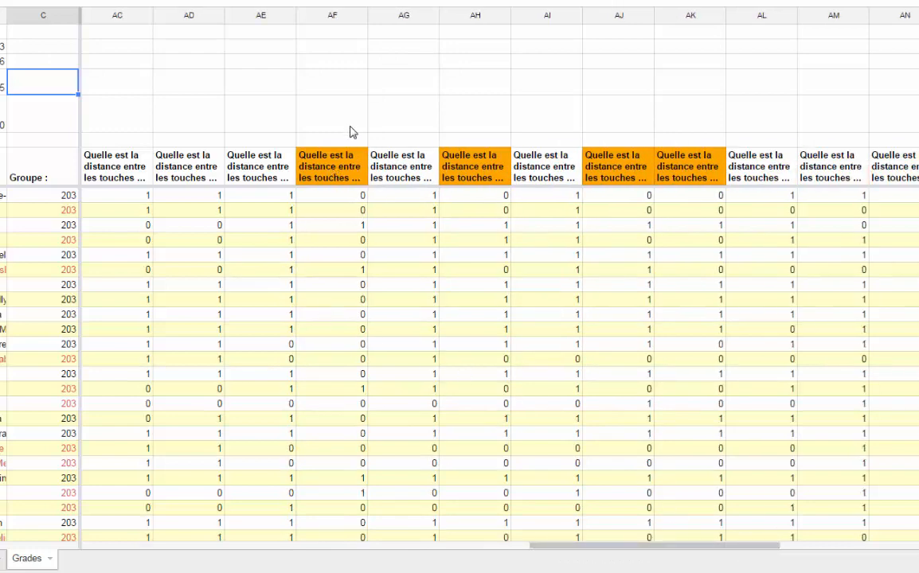
scroll(344, 157, "down", 3)
scroll(345, 157, "up", 3)
scroll(329, 159, "down", 6)
scroll(328, 160, "up", 5)
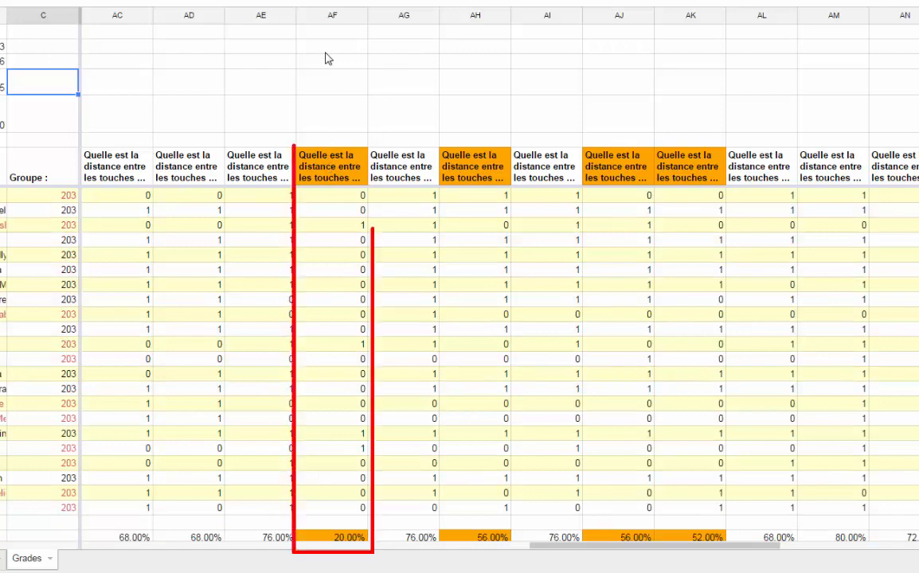
left_click(329, 164)
scroll(330, 165, "down", 3)
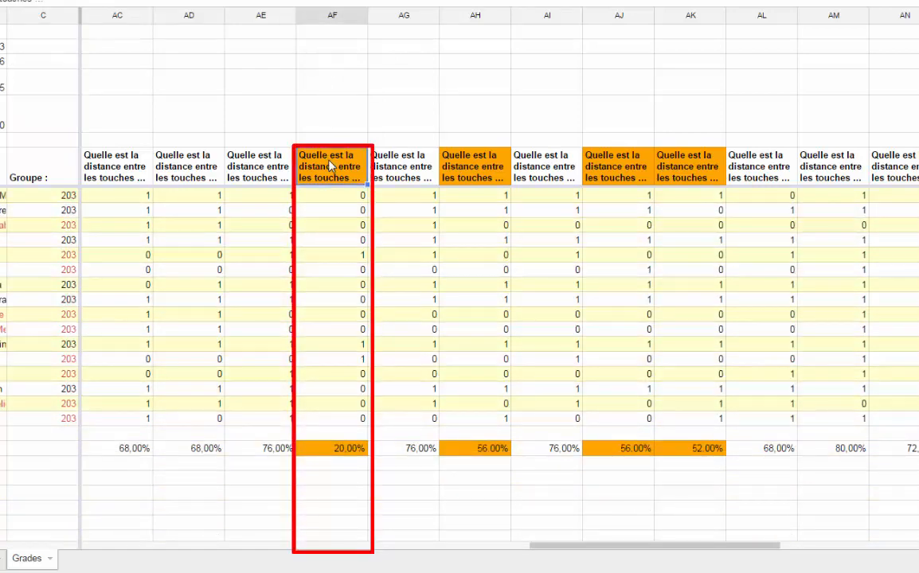
scroll(330, 169, "up", 2)
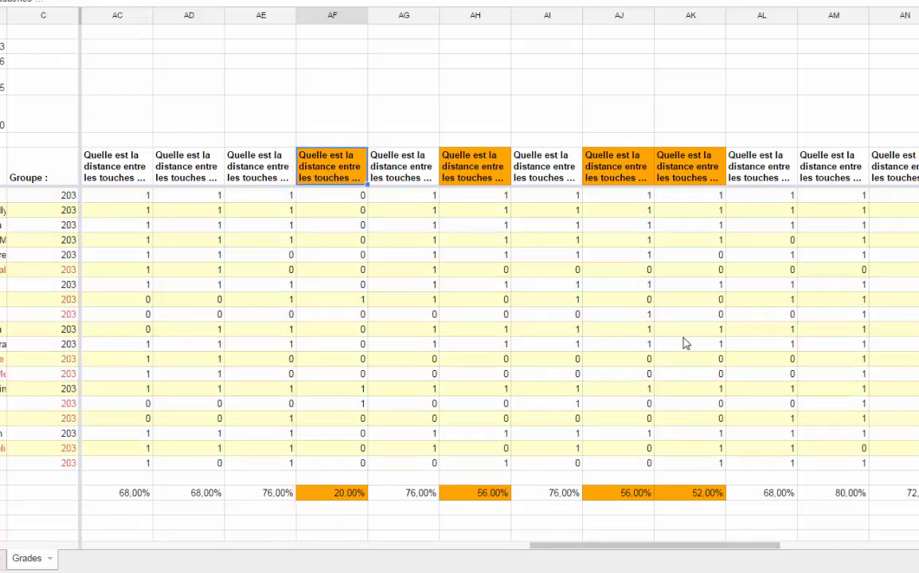
Go back from the highlighted question columns to the Total Points and Percent columns of the Grades sheet
scroll(684, 344, "down", 2)
left_click_drag(601, 549, 147, 549)
scroll(189, 318, "up", 5)
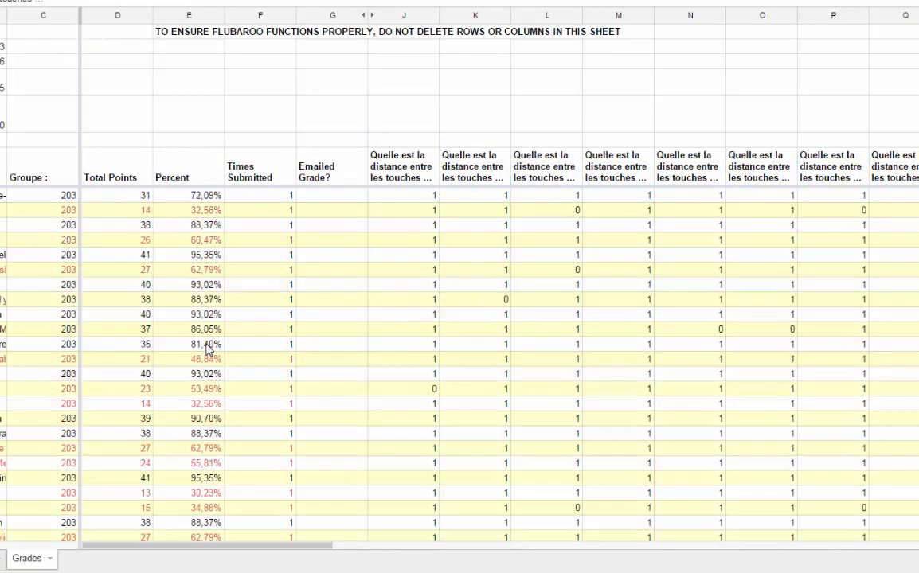
left_click(196, 110)
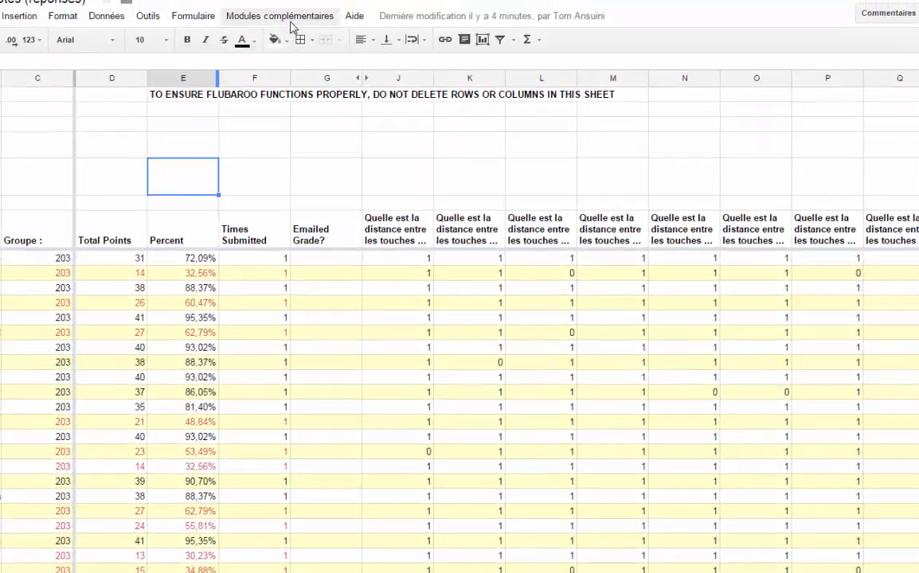
Set the Flubaroo add-on's language to Français (French)
left_click(281, 16)
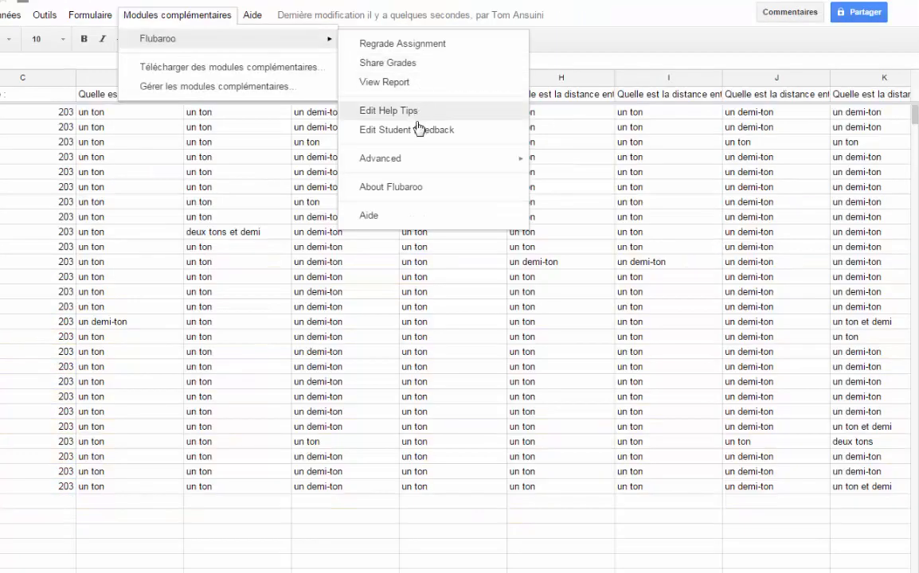
mouse_move(420, 158)
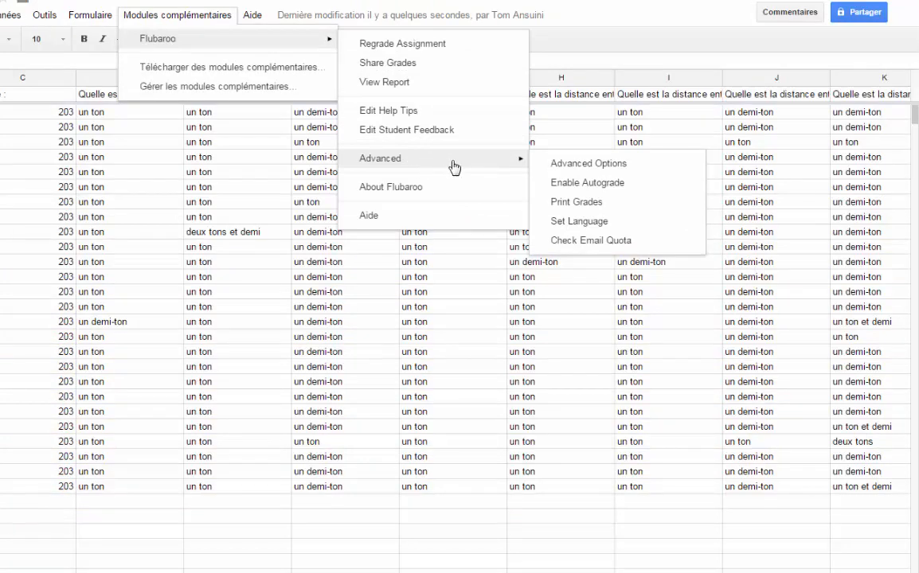
left_click(626, 228)
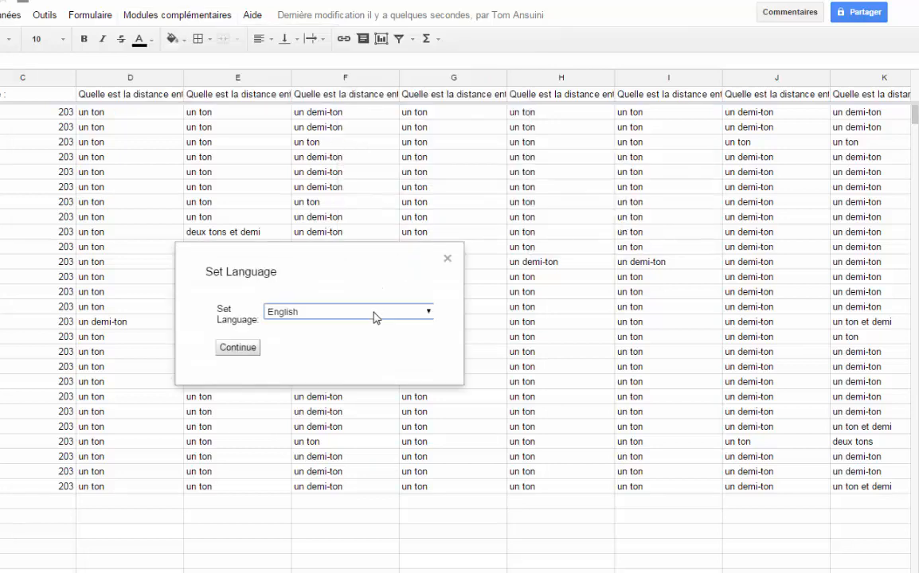
left_click(376, 313)
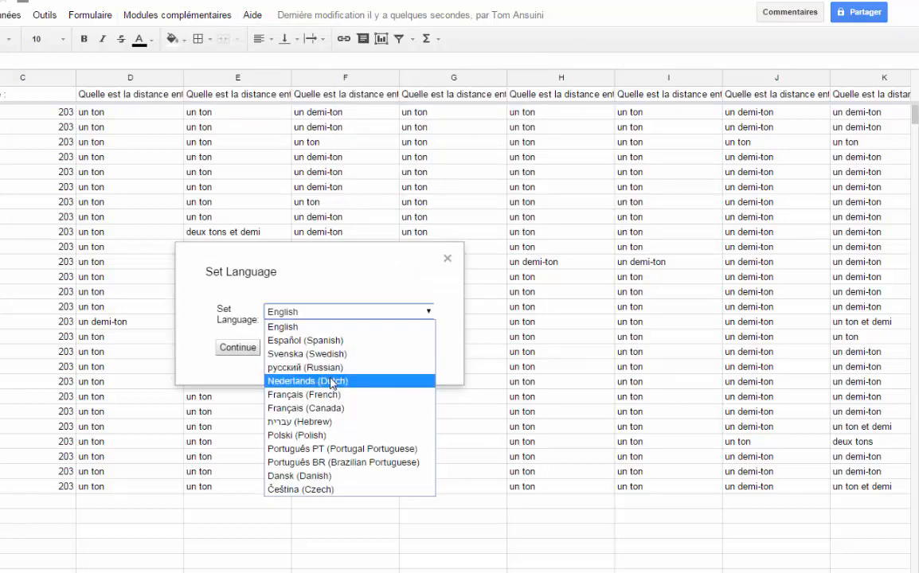
left_click(357, 395)
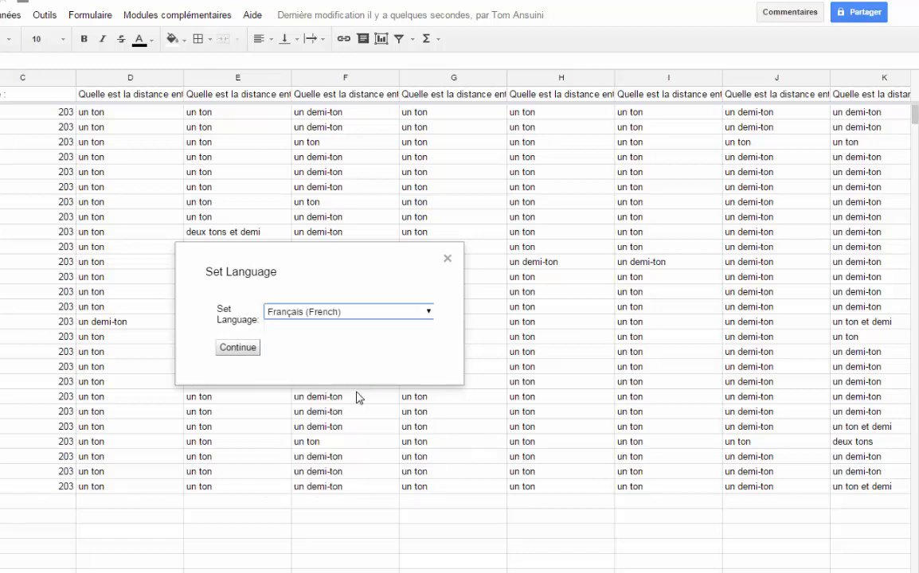
left_click(247, 350)
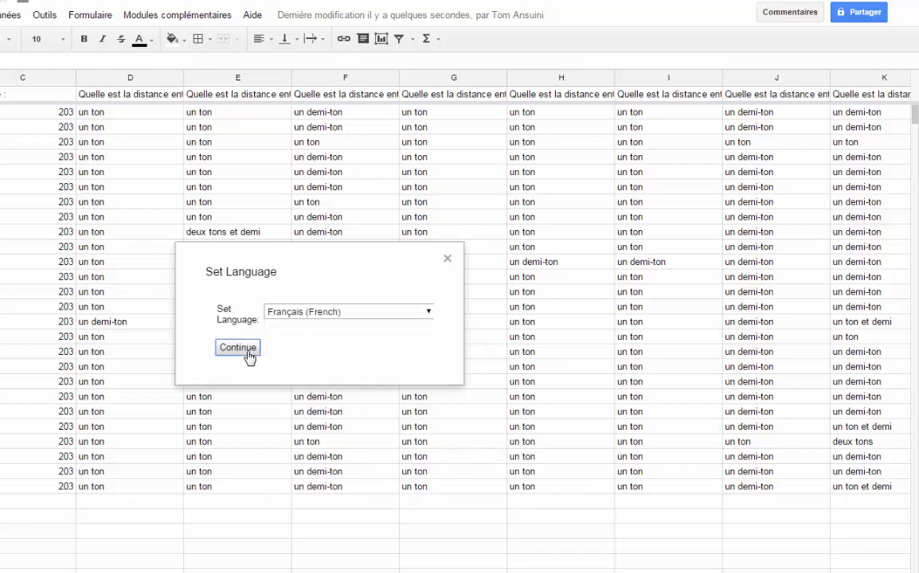
Generate Flubaroo's printable grades document, including the question list with scores and the correct answers, without an added message
left_click(211, 18)
mouse_move(215, 42)
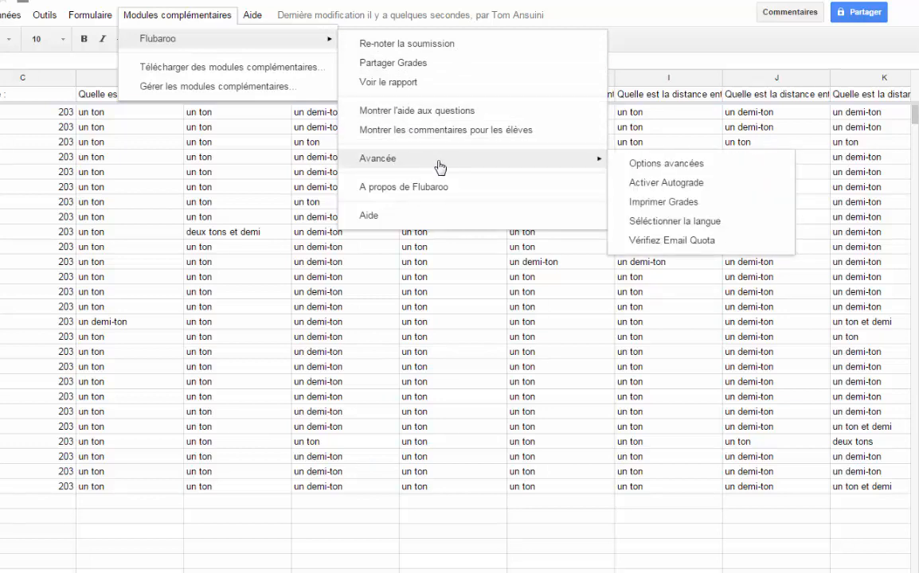
left_click(719, 205)
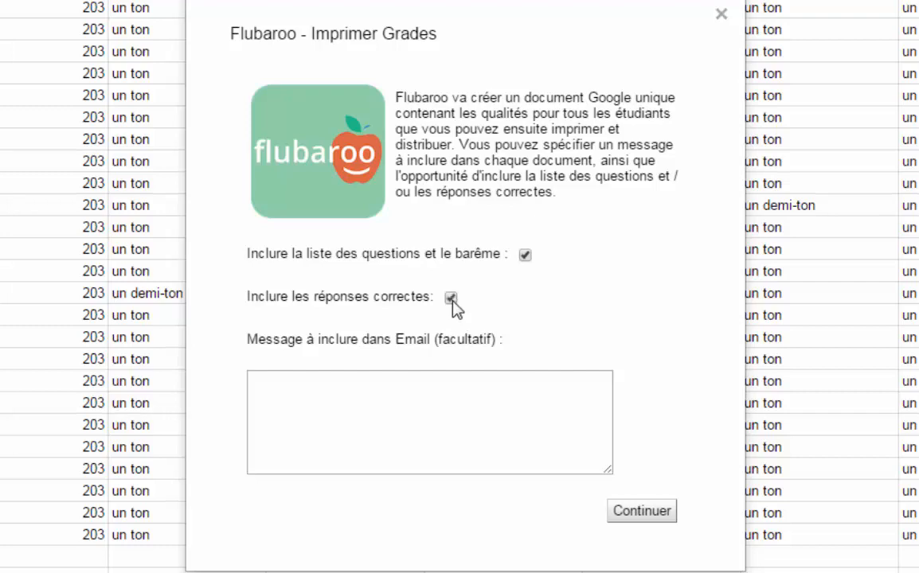
left_click(658, 519)
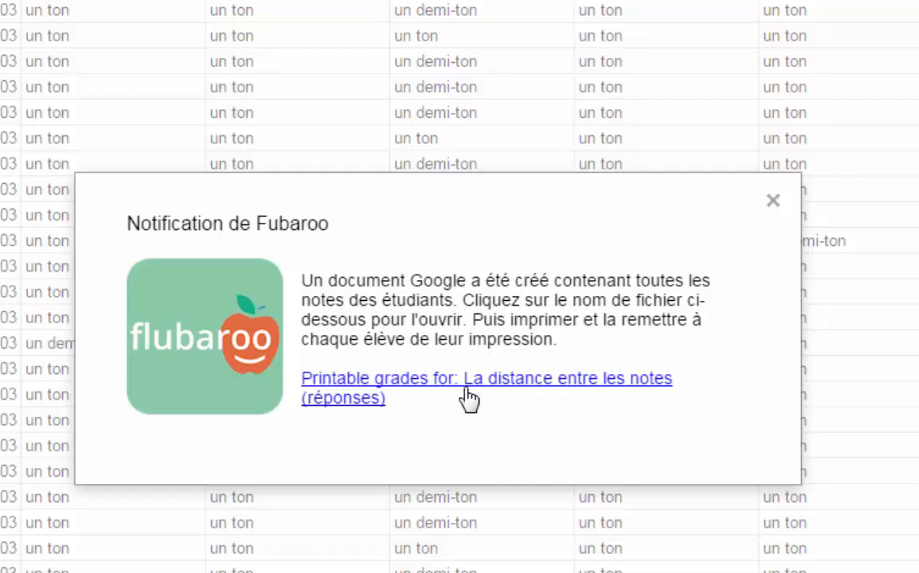
Open the generated printable grades document and skim the first student's report through to its end
left_click(556, 384)
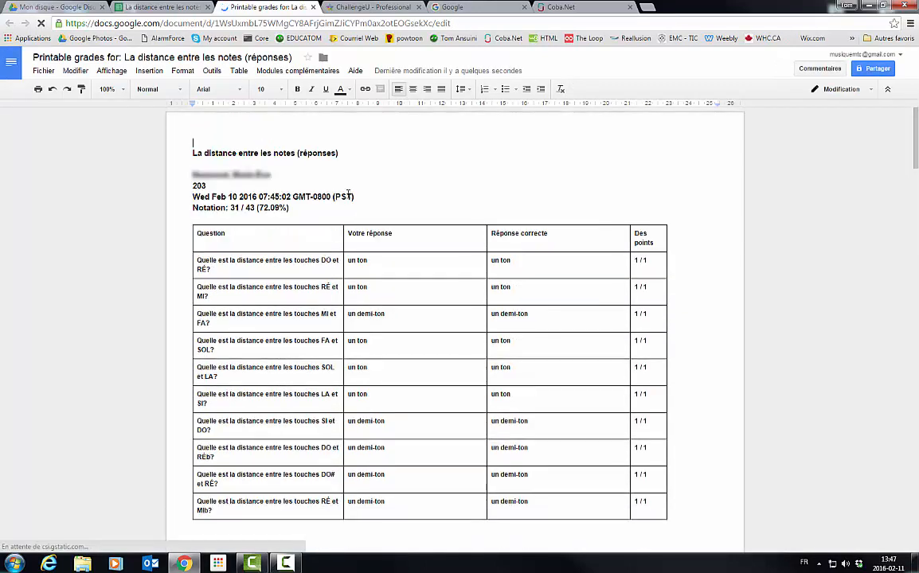
scroll(414, 188, "down", 8)
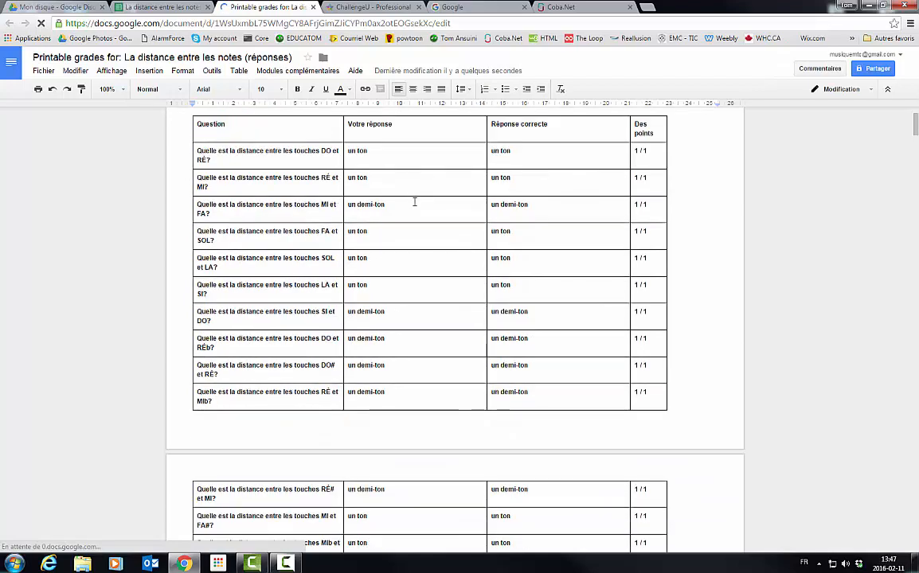
scroll(414, 213, "down", 15)
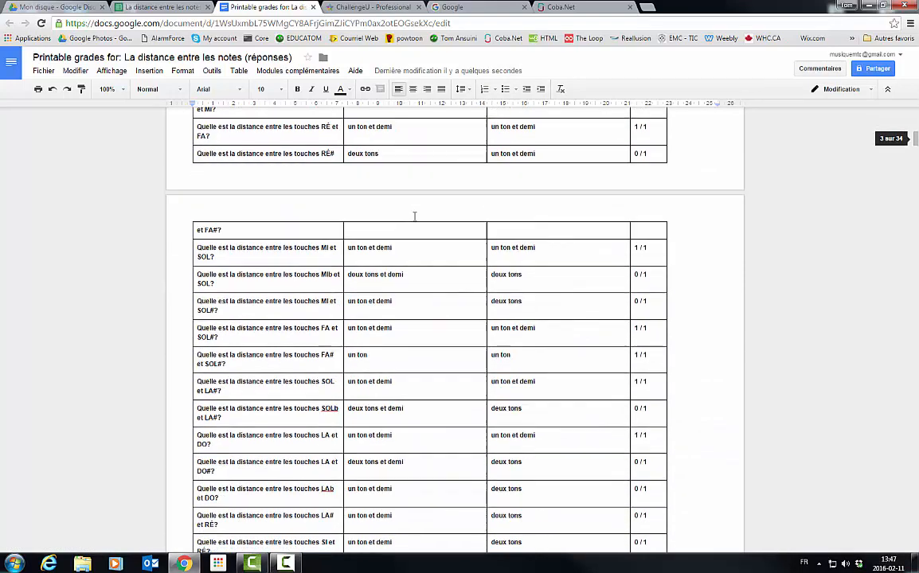
scroll(414, 216, "down", 3)
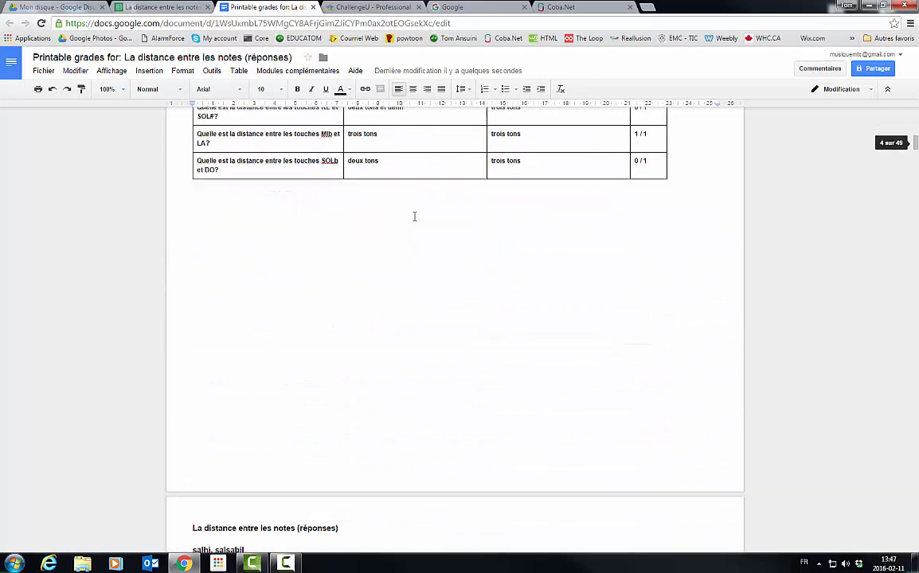
scroll(413, 217, "up", 20)
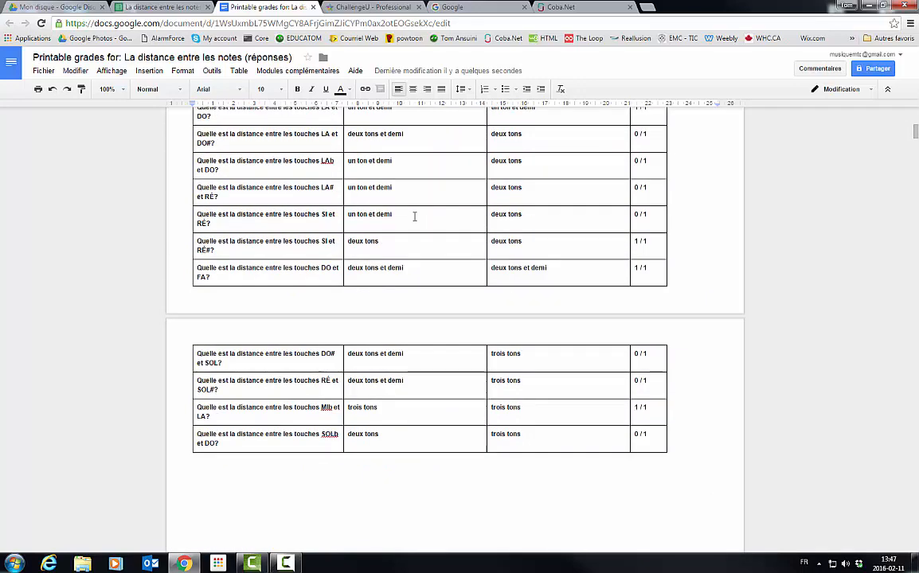
scroll(414, 215, "up", 9)
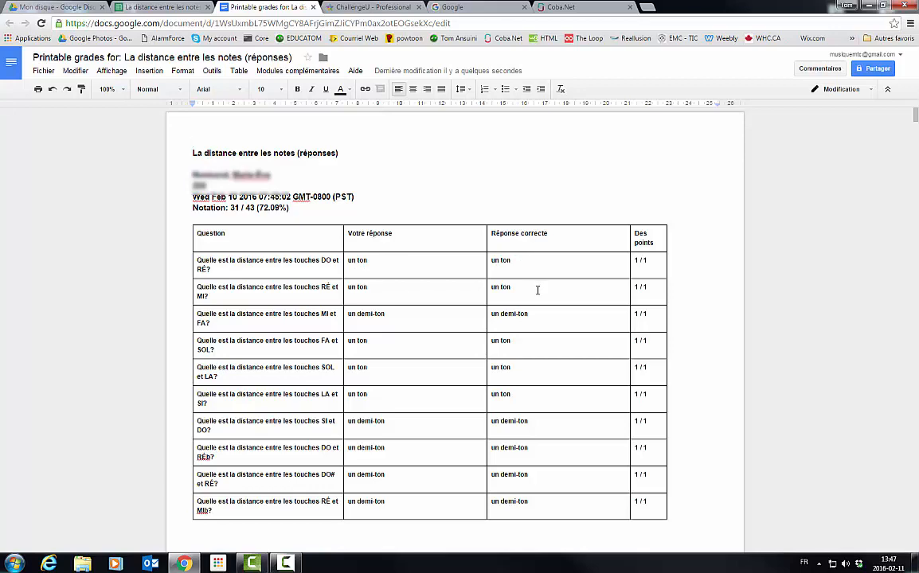
Examine the first student's wrong answers against the correct ones, starting with the RÉb to MI question
scroll(536, 293, "down", 3)
scroll(537, 296, "down", 3)
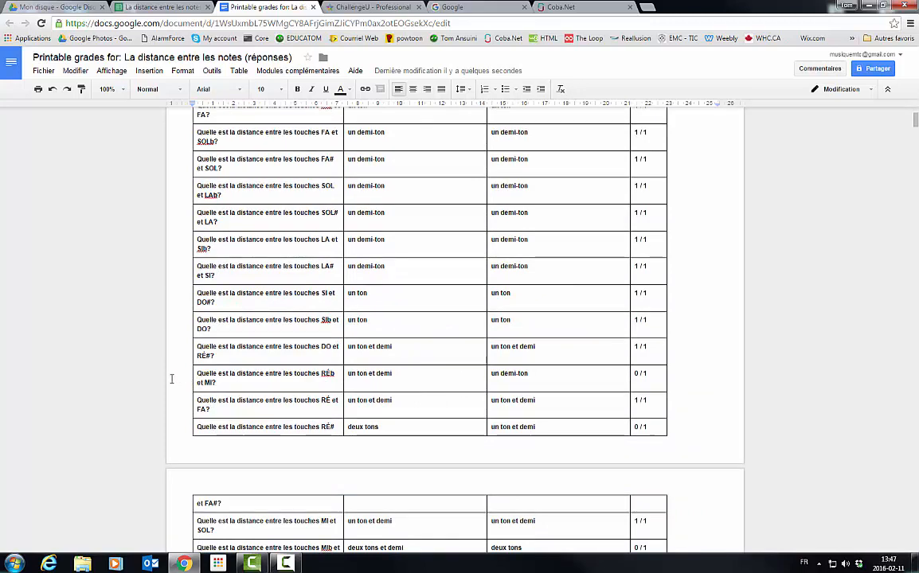
scroll(238, 374, "down", 1)
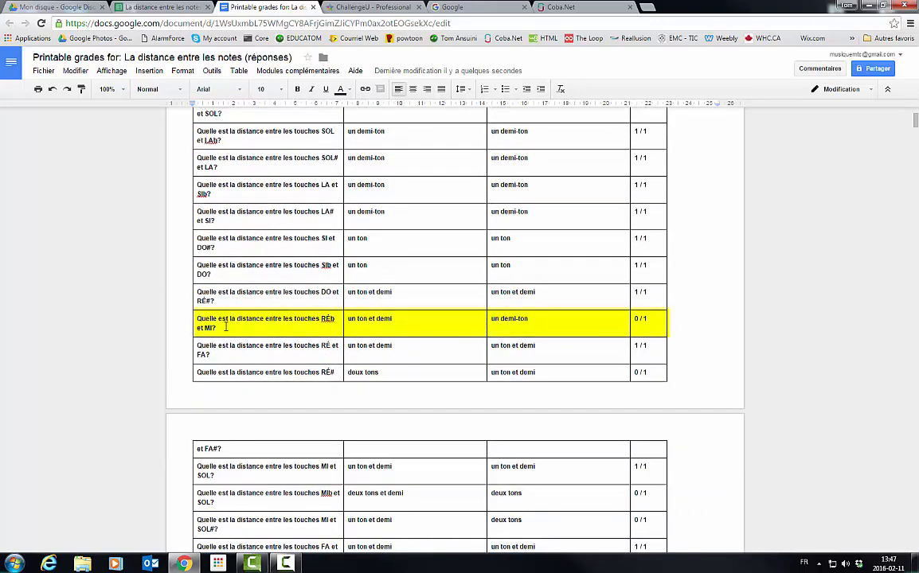
scroll(372, 329, "down", 1)
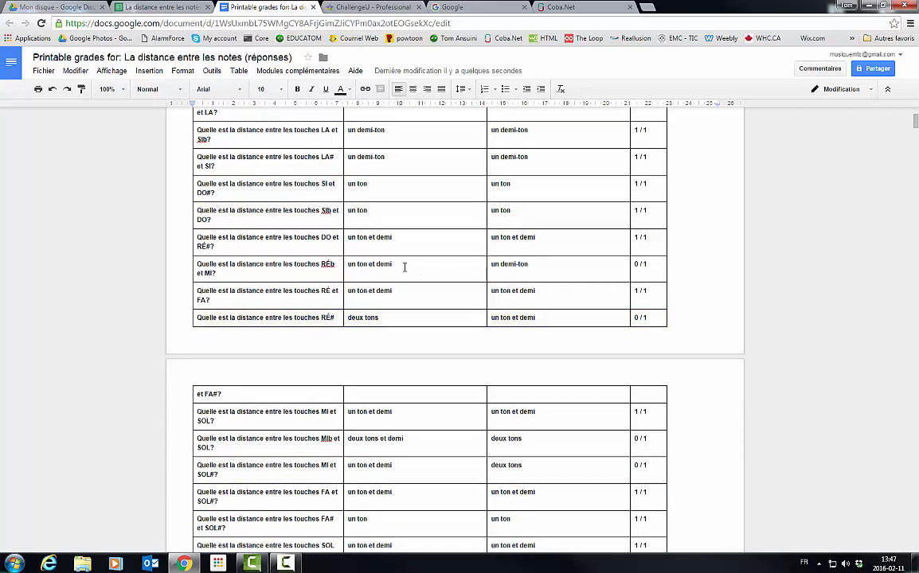
scroll(385, 277, "down", 5)
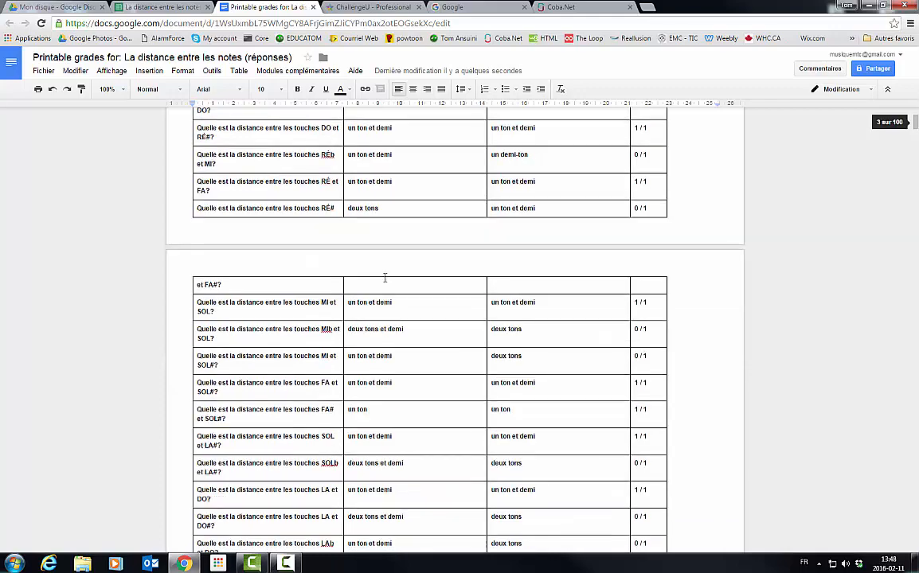
scroll(385, 276, "down", 2)
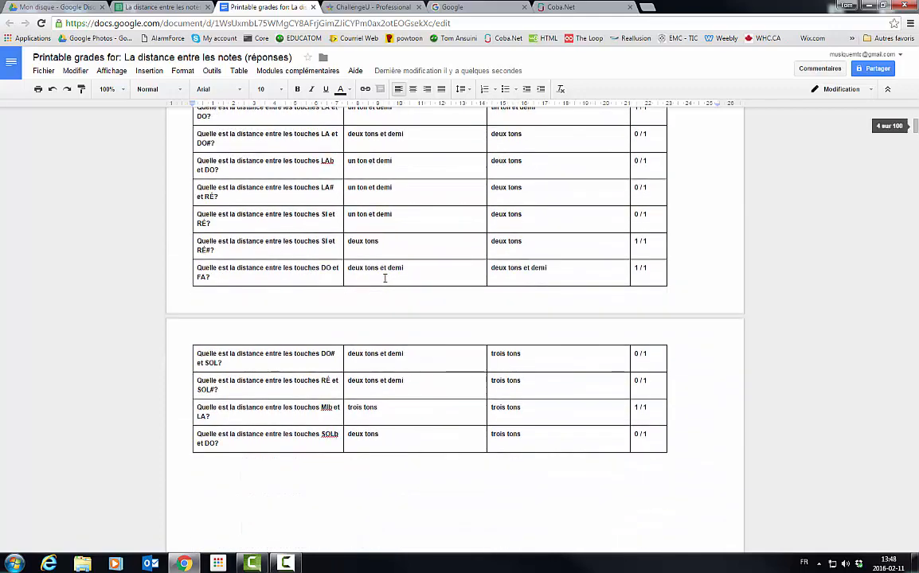
scroll(362, 264, "up", 12)
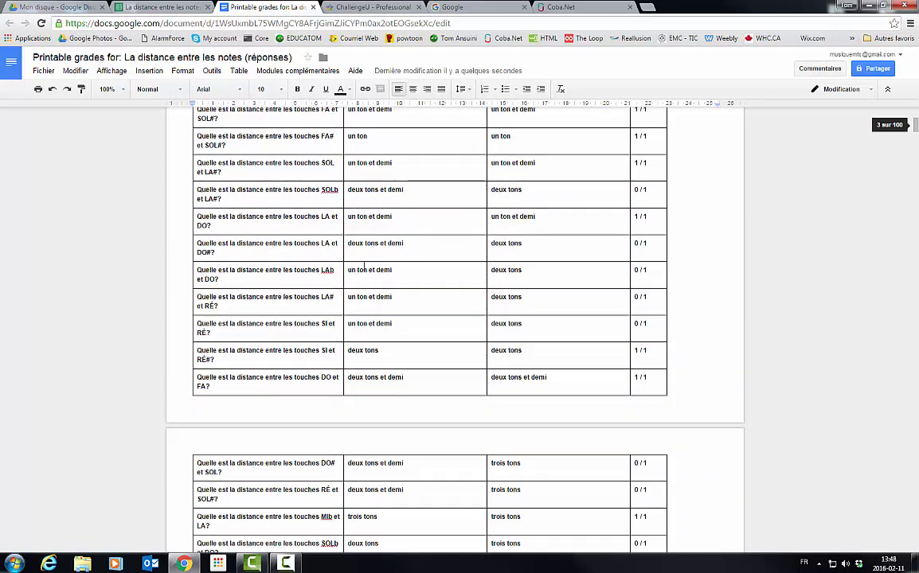
scroll(362, 266, "up", 10)
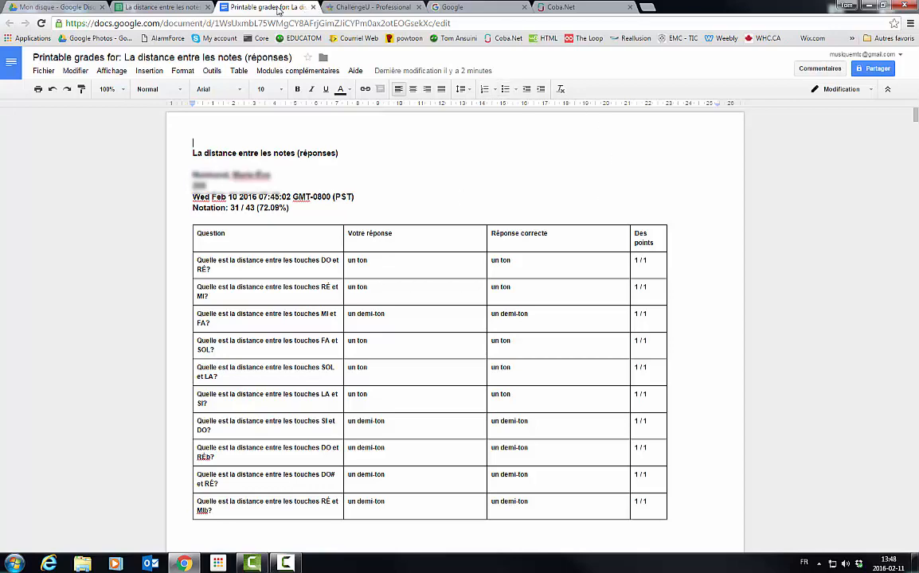
Close the printable grades document and dismiss the Flubaroo notification in the responses spreadsheet
left_click(312, 7)
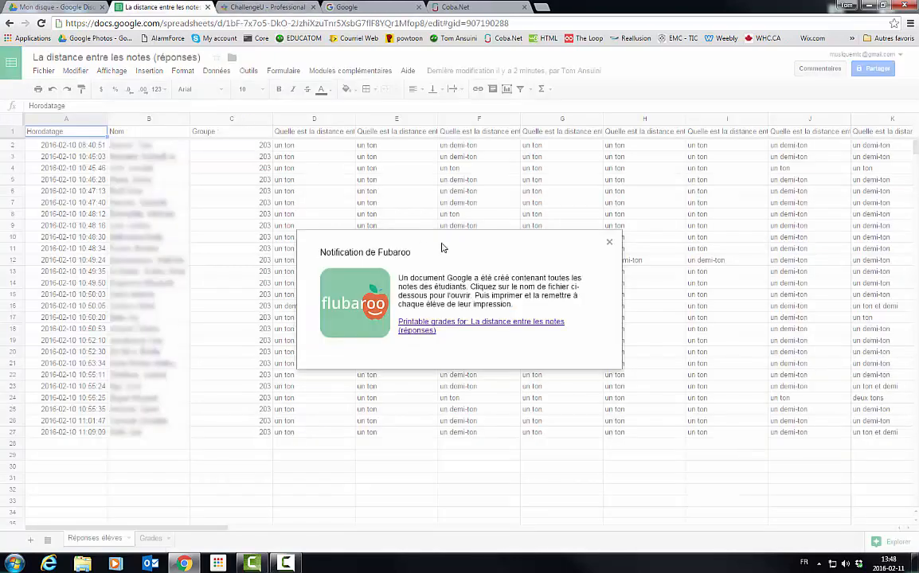
left_click(609, 242)
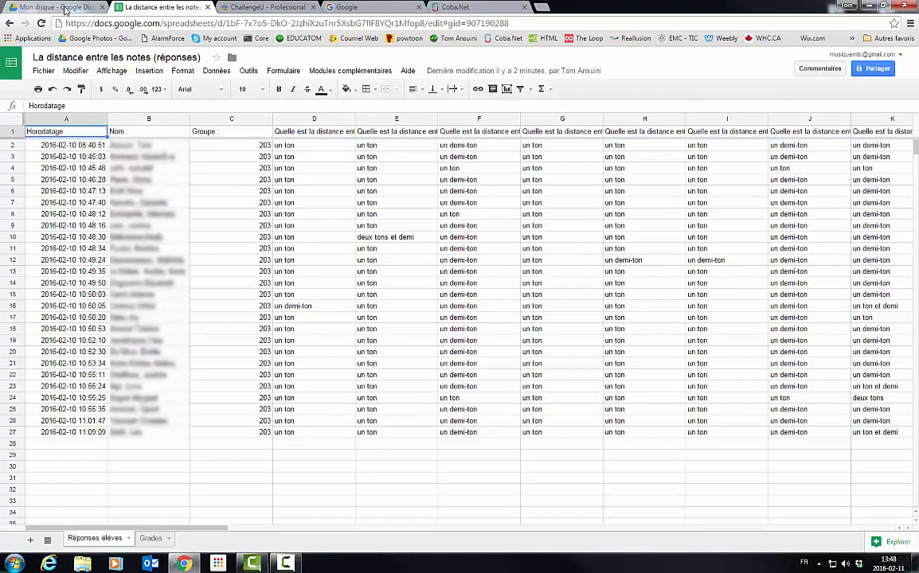
In Google Drive, open the printable grades document from the La distance entre les notes (réponses) folder inside Flubaroo - Notations Partagés
left_click(64, 8)
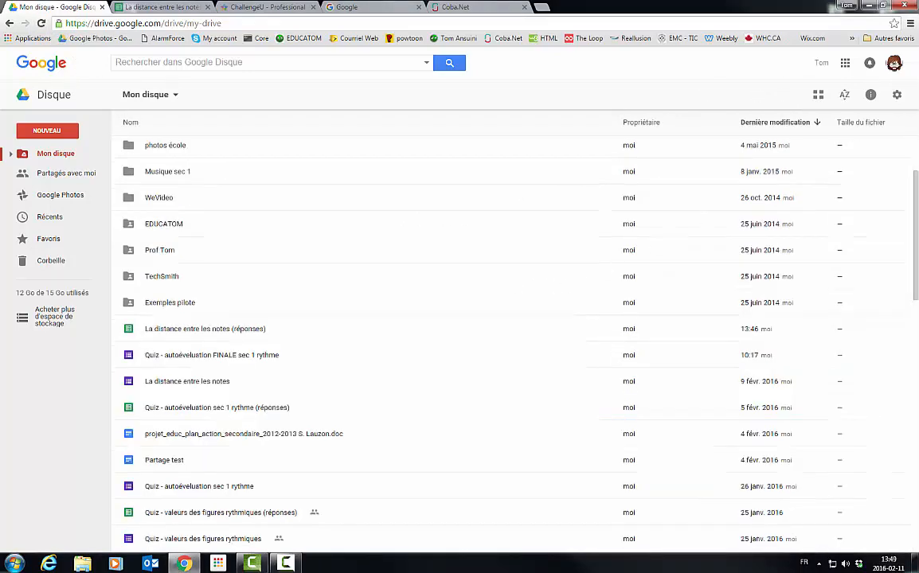
scroll(605, 140, "up", 3)
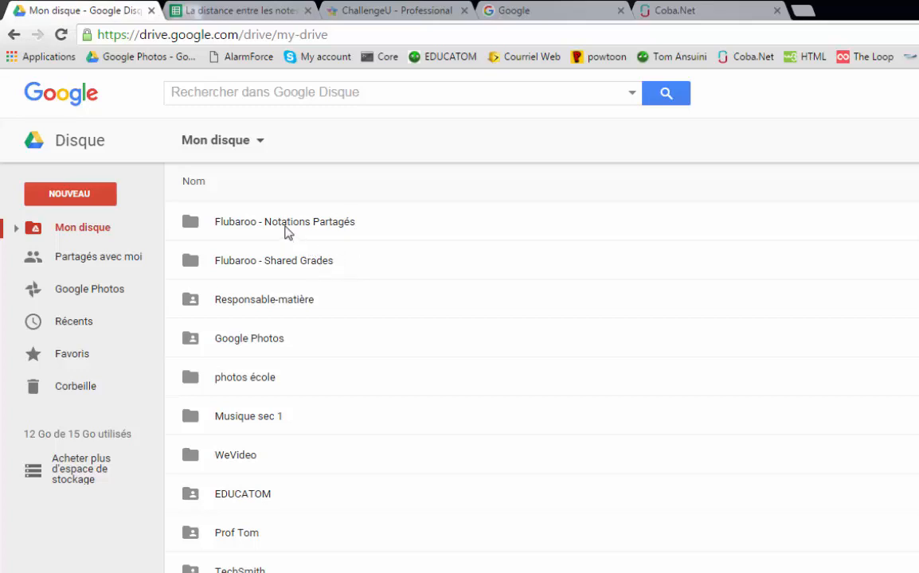
double_click(231, 229)
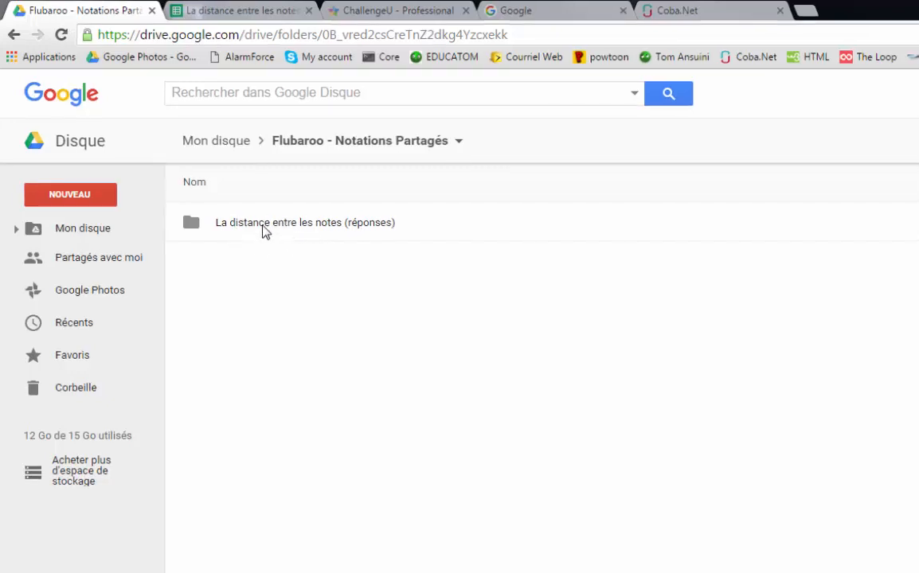
left_click(264, 228)
double_click(264, 228)
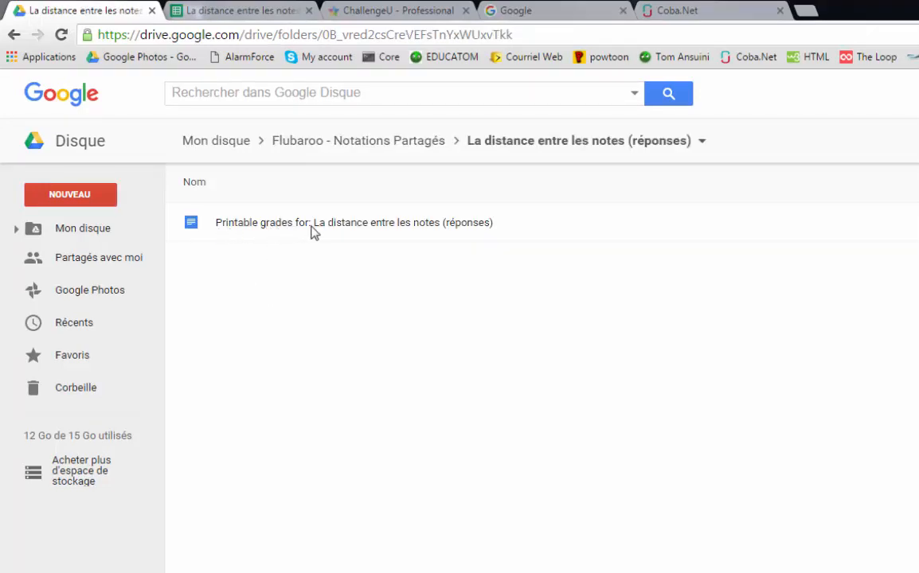
double_click(283, 227)
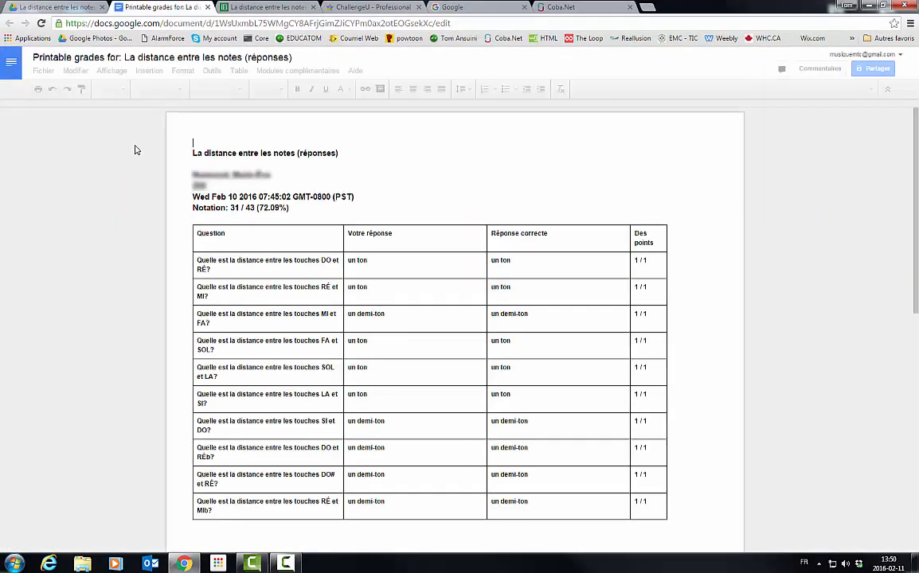
Look over the header and answer table of the first report in the reopened printable grades document
scroll(433, 203, "down", 2)
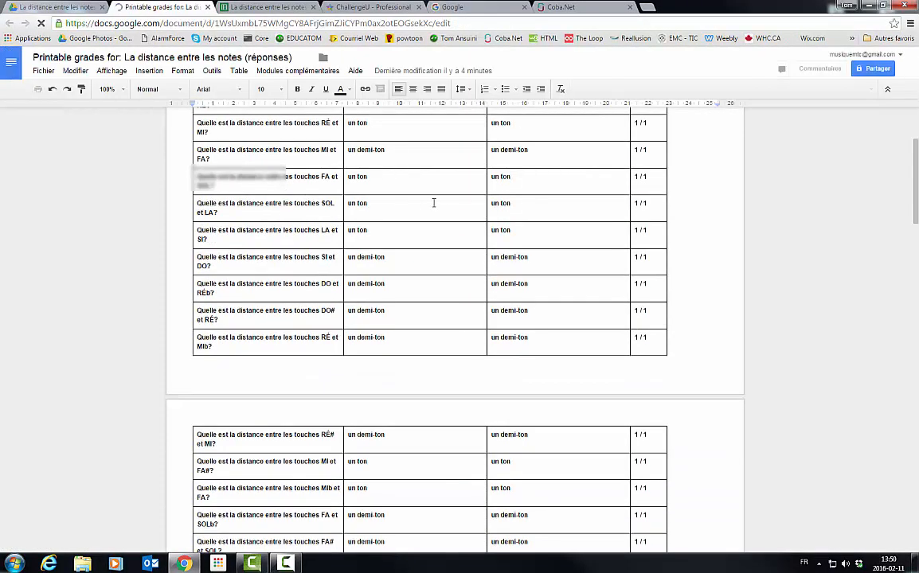
scroll(433, 203, "up", 2)
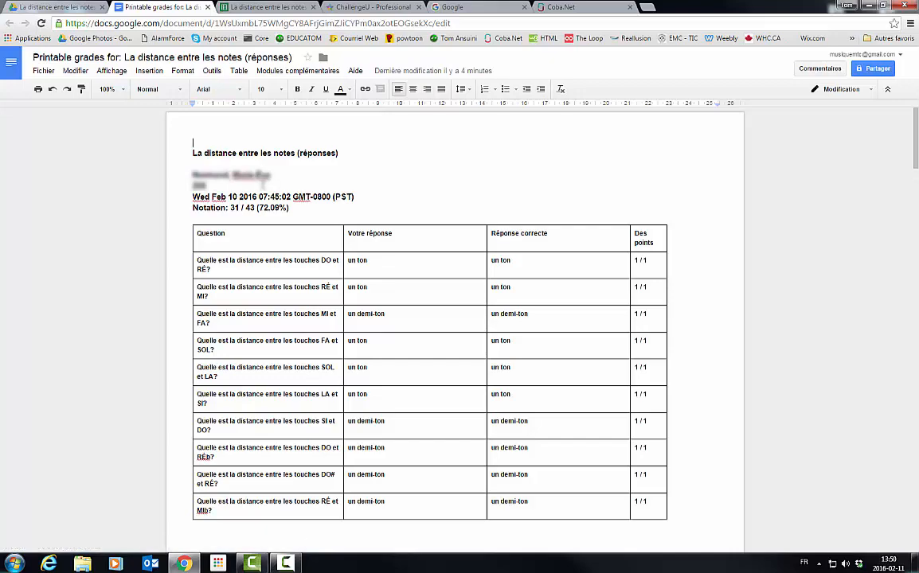
scroll(321, 309, "down", 10)
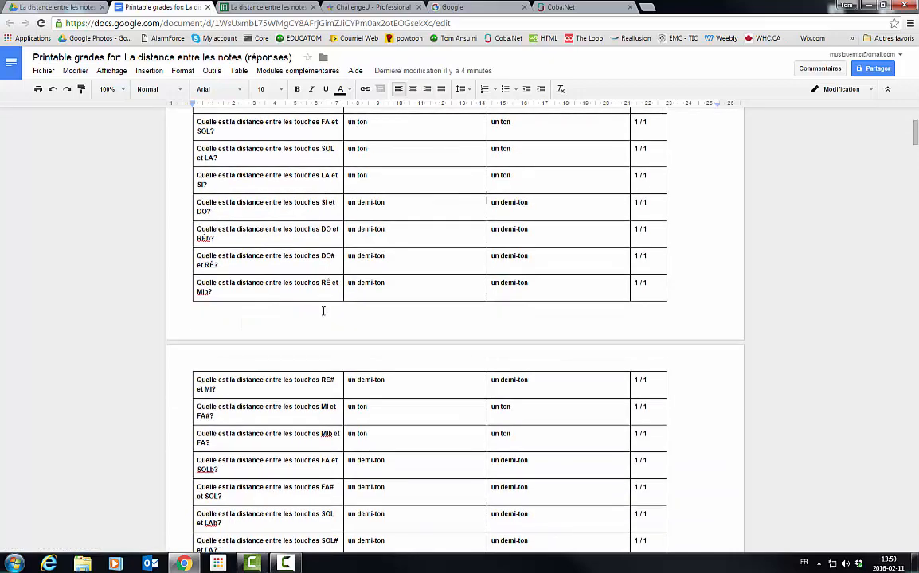
scroll(321, 309, "up", 10)
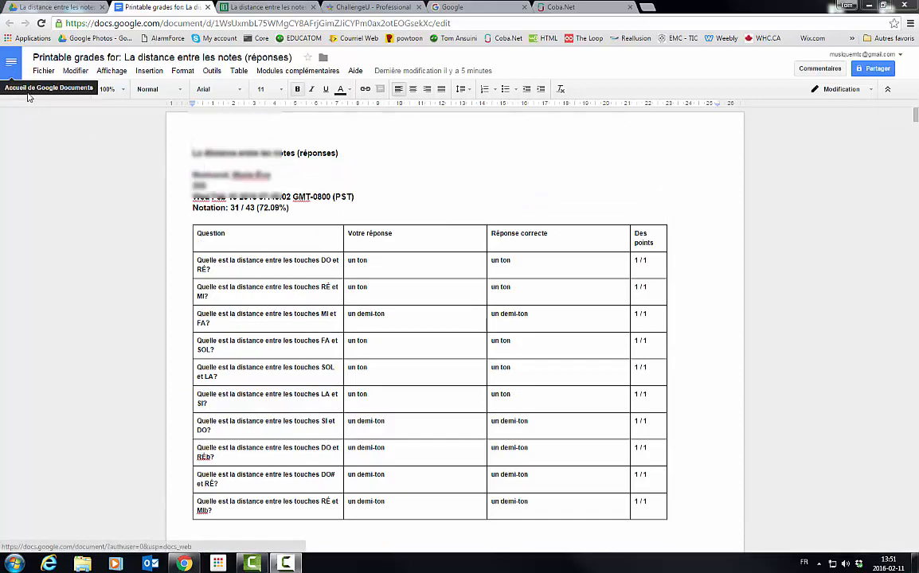
Download the printable grades document as a PDF file
left_click(42, 71)
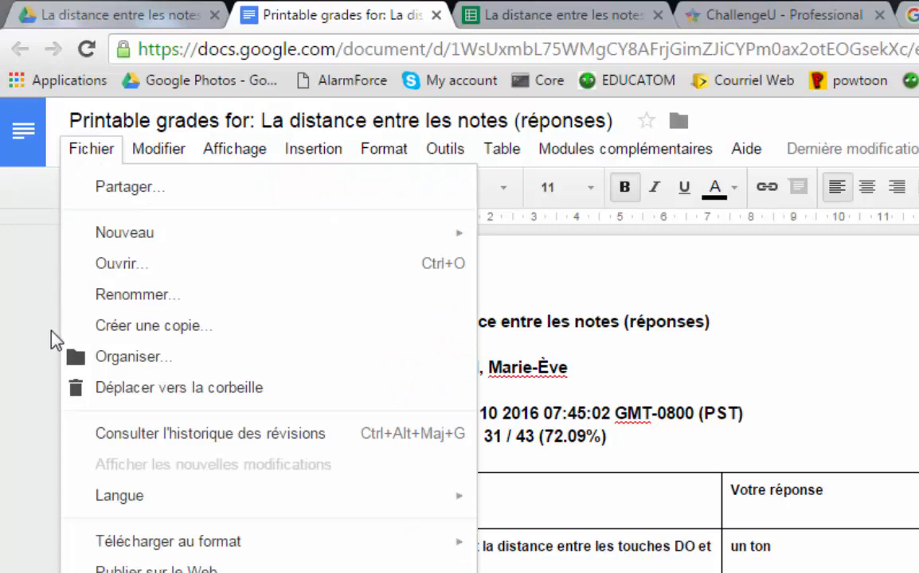
mouse_move(250, 546)
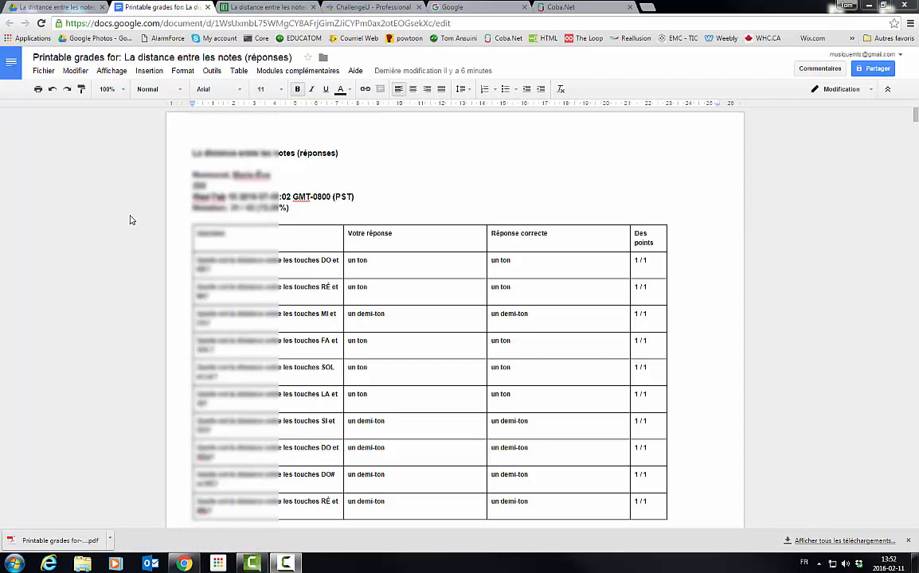
Look through the first students' reports in the printable grades document, comparing their answers, the correct answers and the points per question
scroll(127, 243, "down", 15)
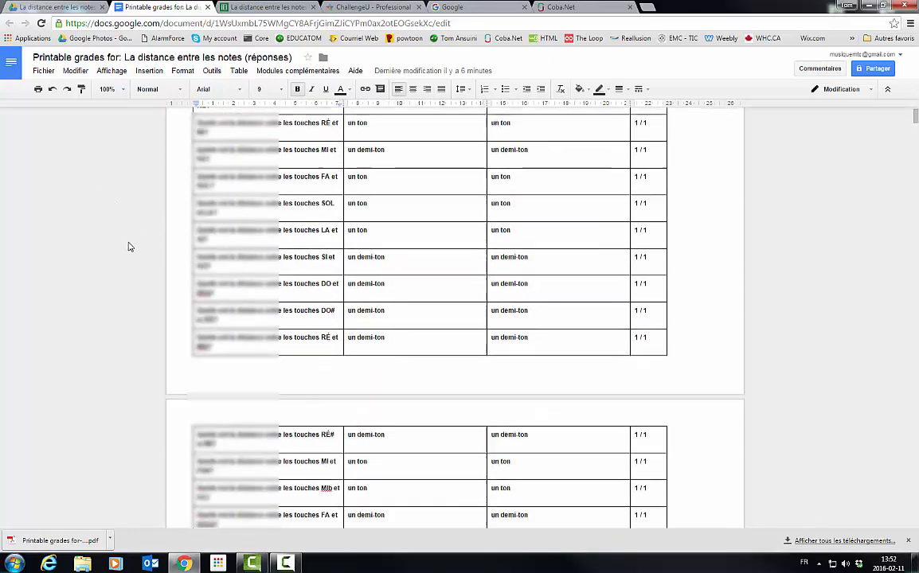
scroll(410, 242, "down", 15)
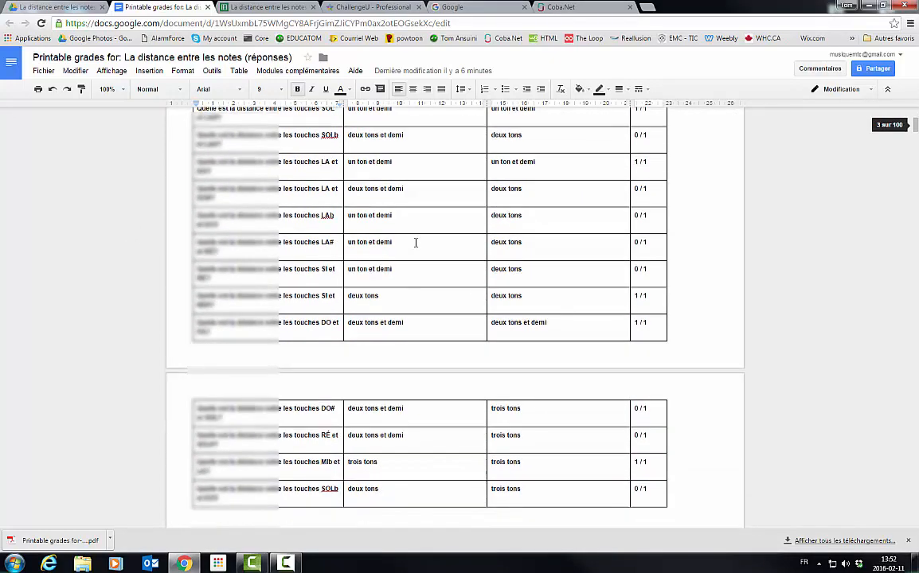
scroll(403, 240, "down", 15)
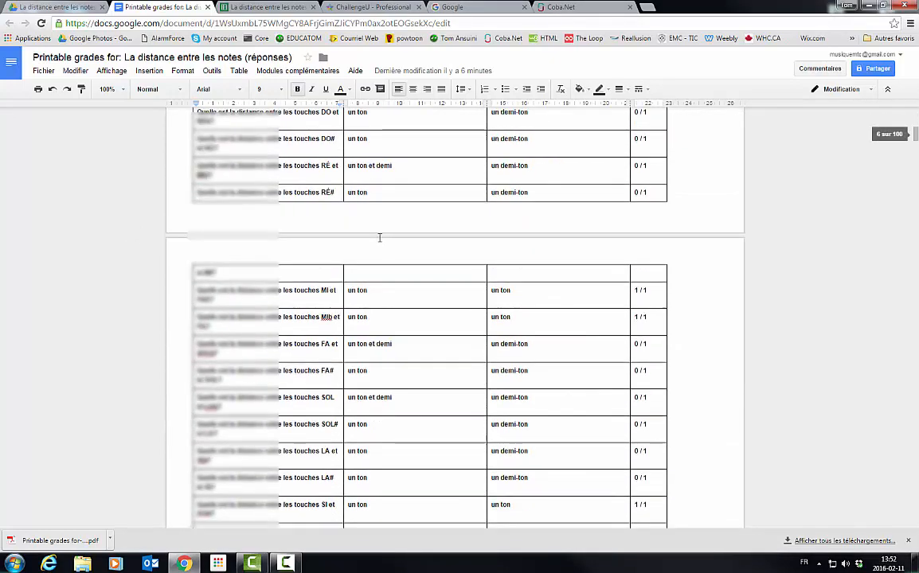
scroll(368, 234, "down", 15)
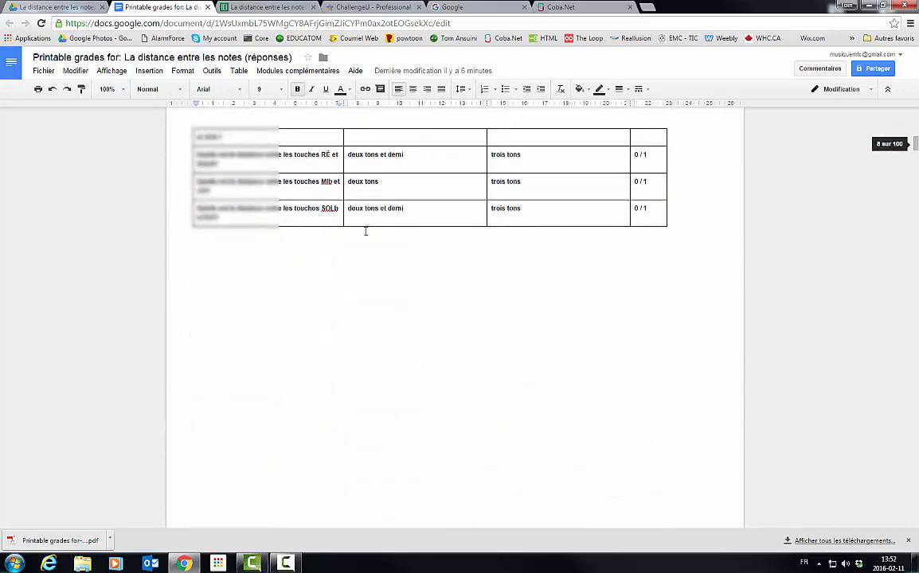
scroll(364, 228, "down", 15)
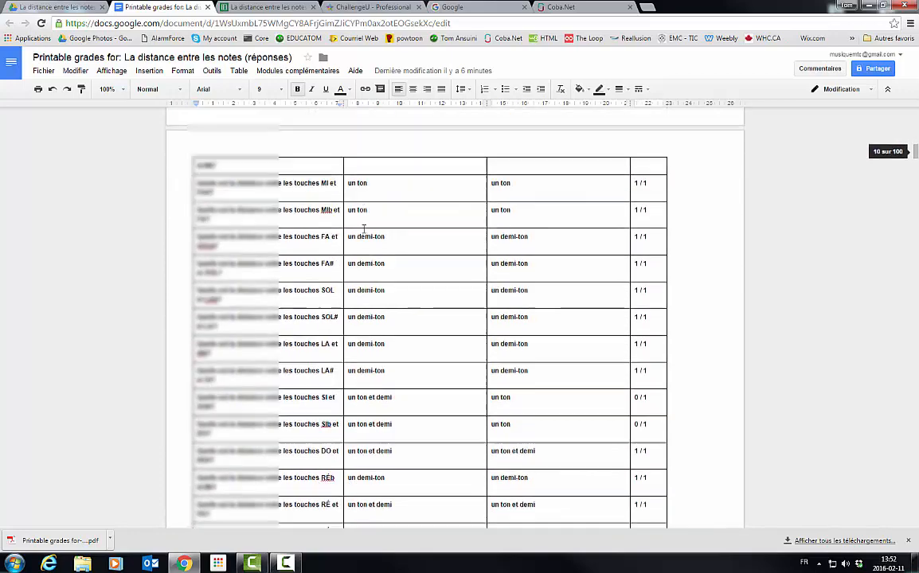
scroll(364, 230, "up", 20)
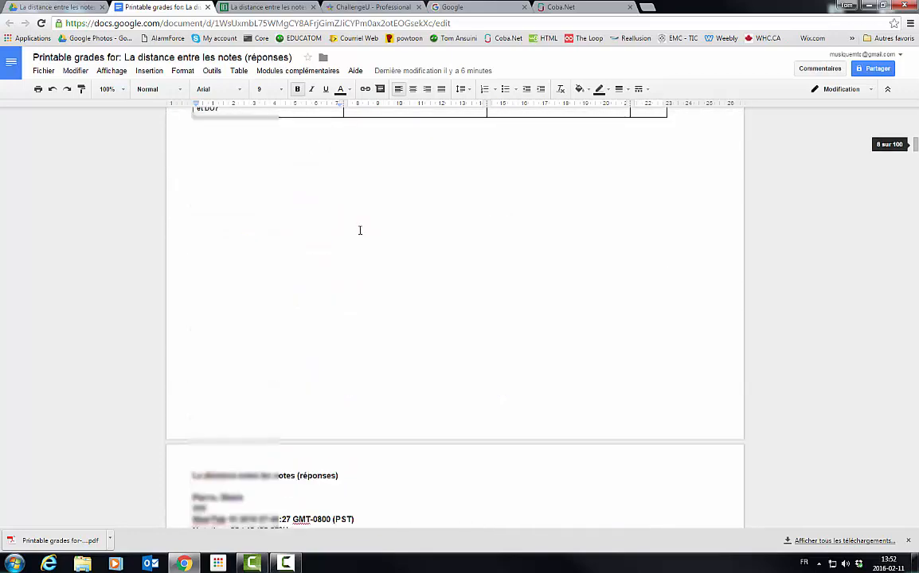
scroll(355, 226, "up", 20)
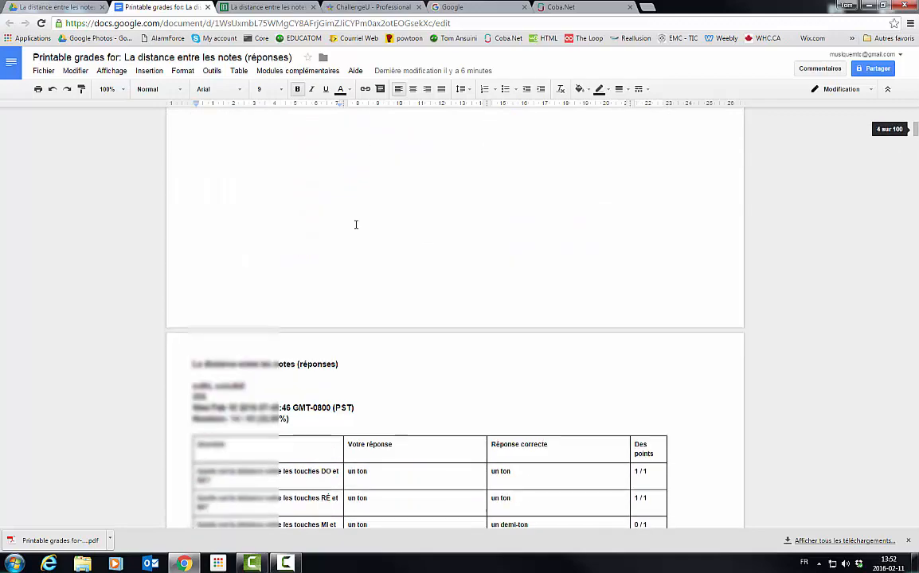
scroll(355, 225, "up", 20)
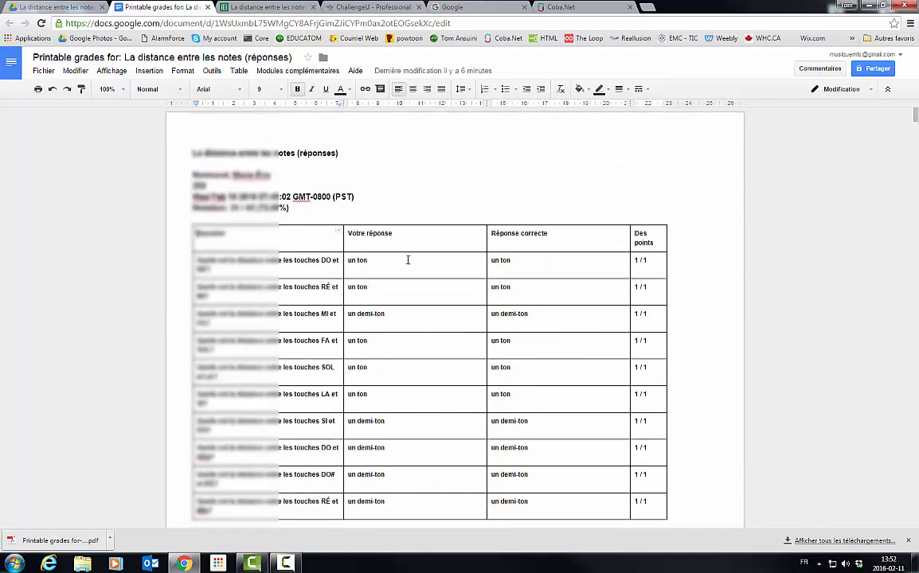
scroll(491, 250, "down", 10)
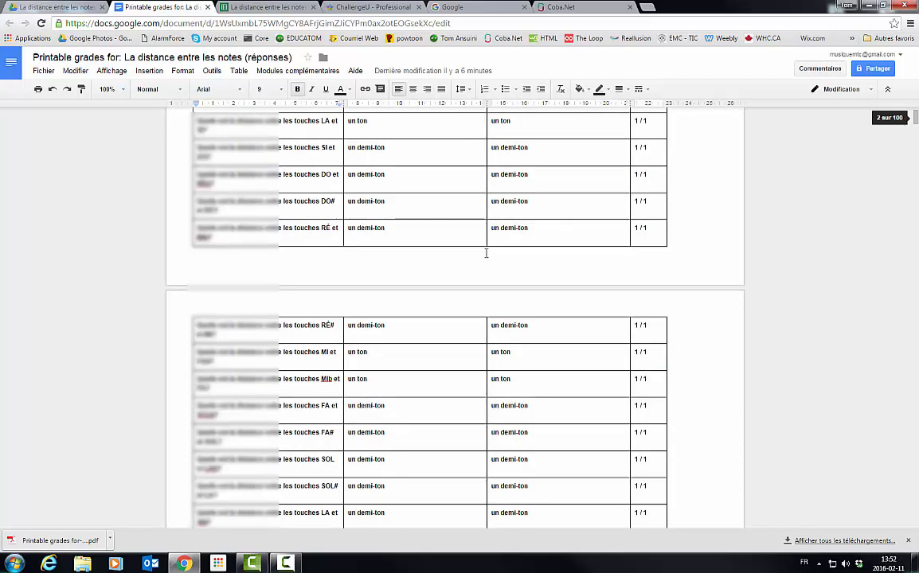
scroll(480, 254, "up", 10)
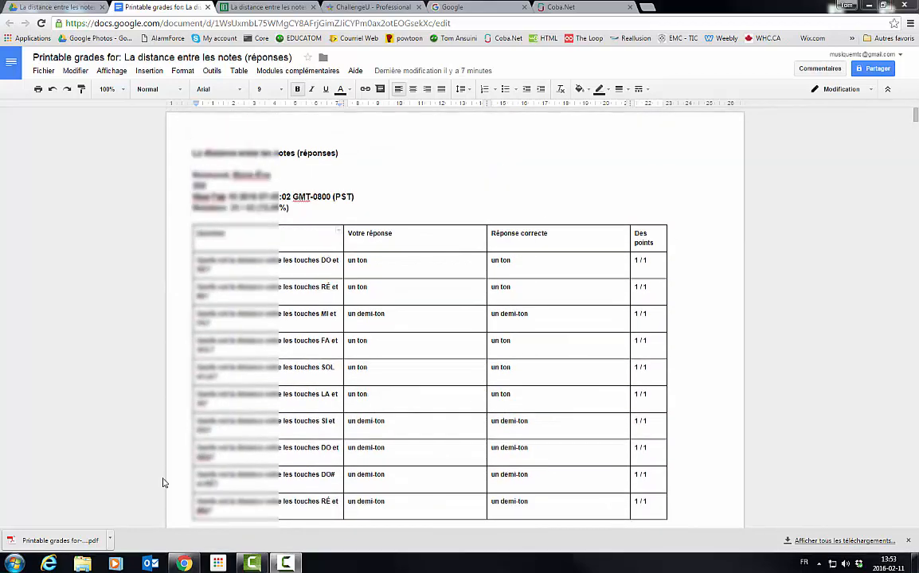
Open the downloaded printable grades PDF in the browser, look through its first student reports, and close it
left_click(71, 544)
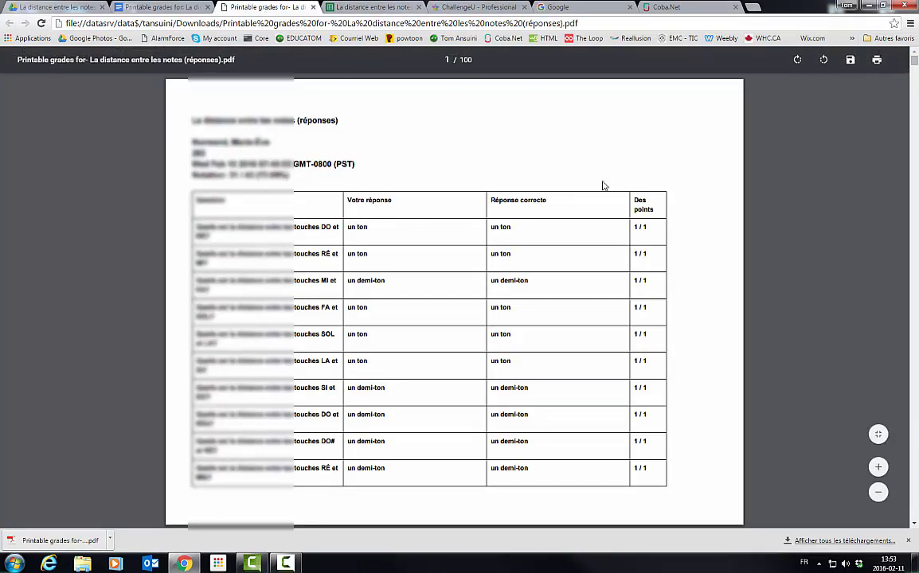
scroll(601, 229, "down", 2)
scroll(541, 232, "down", 4)
scroll(483, 234, "up", 15)
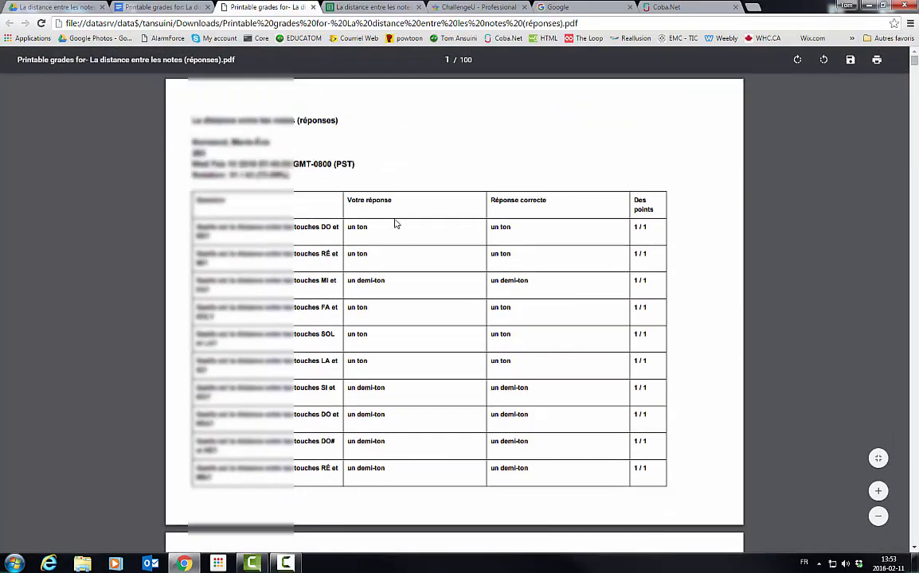
scroll(412, 231, "down", 15)
scroll(413, 230, "down", 15)
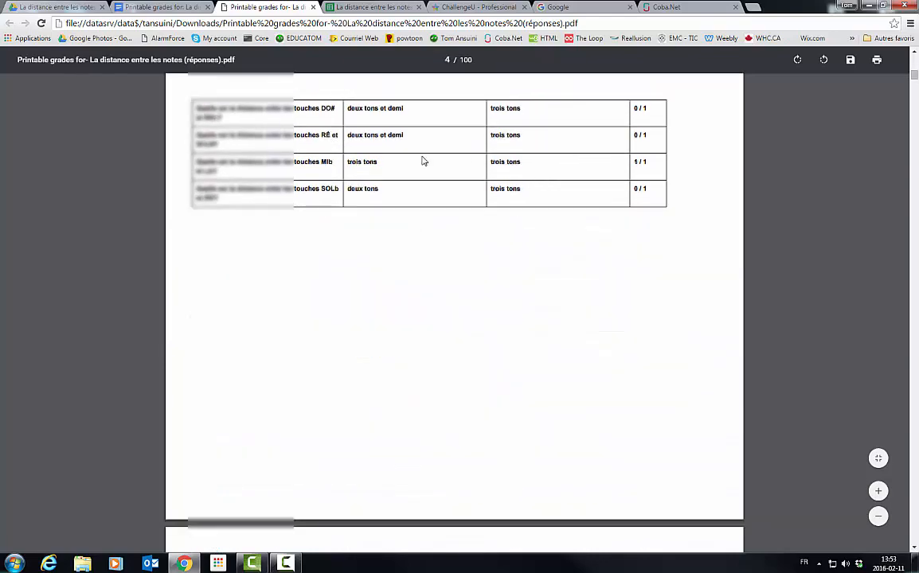
scroll(425, 188, "down", 5)
scroll(408, 249, "down", 10)
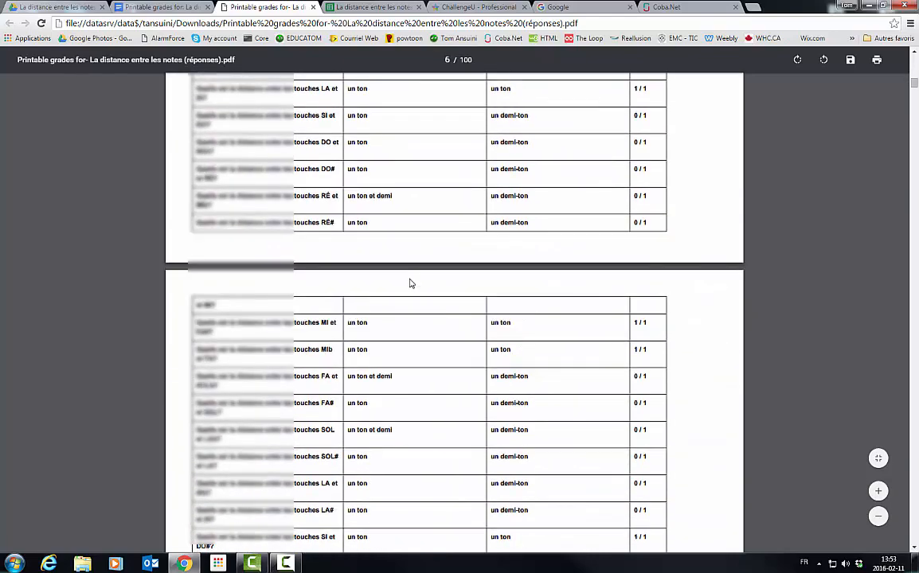
scroll(413, 285, "up", 15)
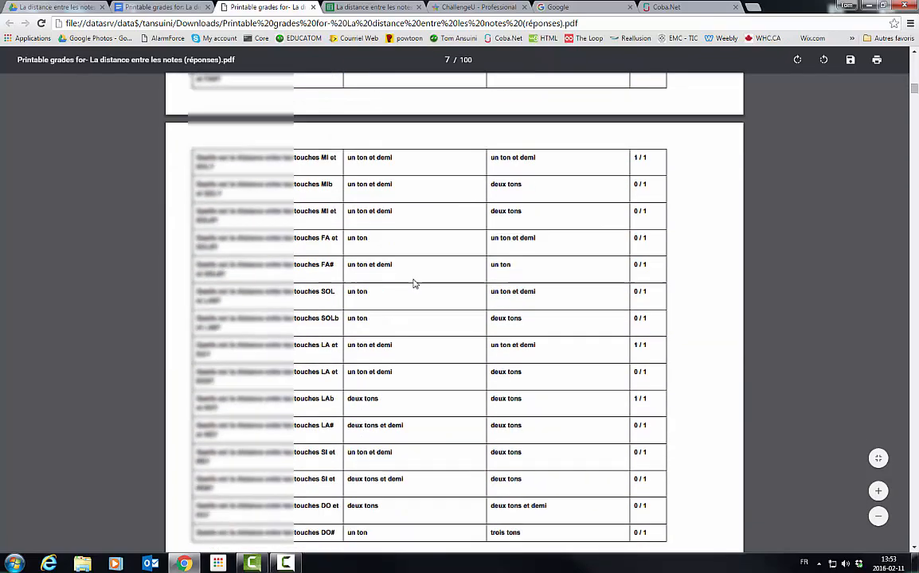
scroll(406, 258, "up", 3)
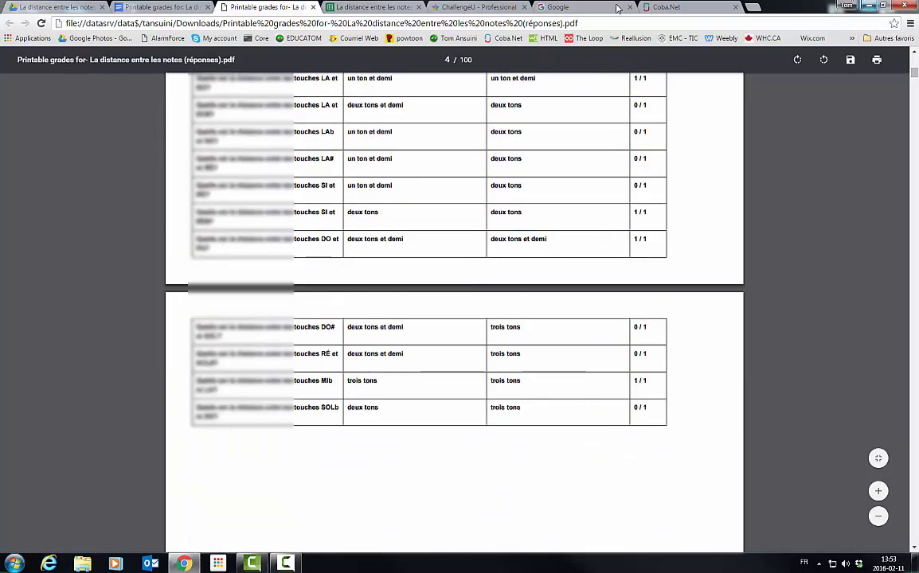
left_click(313, 7)
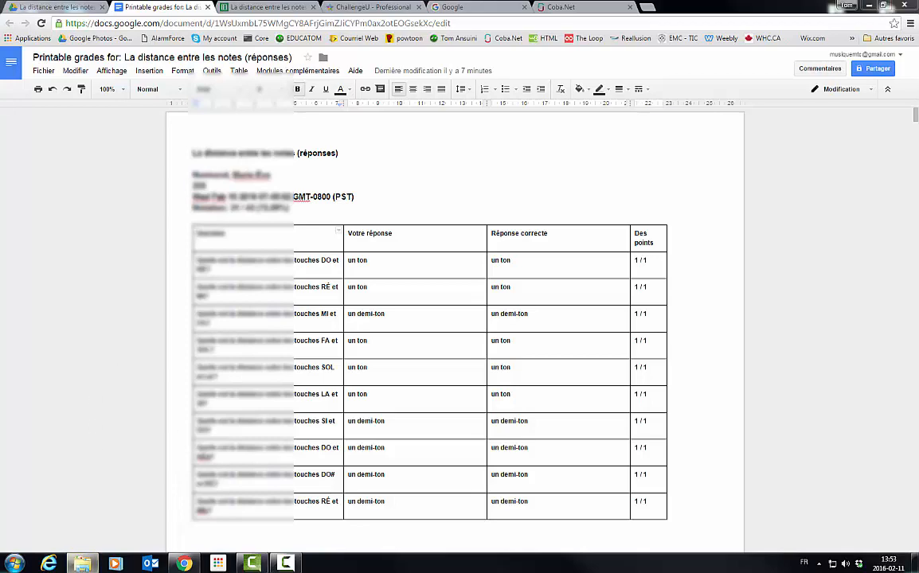
In Windows Explorer, open the printable grades PDF from the Téléchargements folder in Adobe Acrobat and look over the first report
left_click(82, 564)
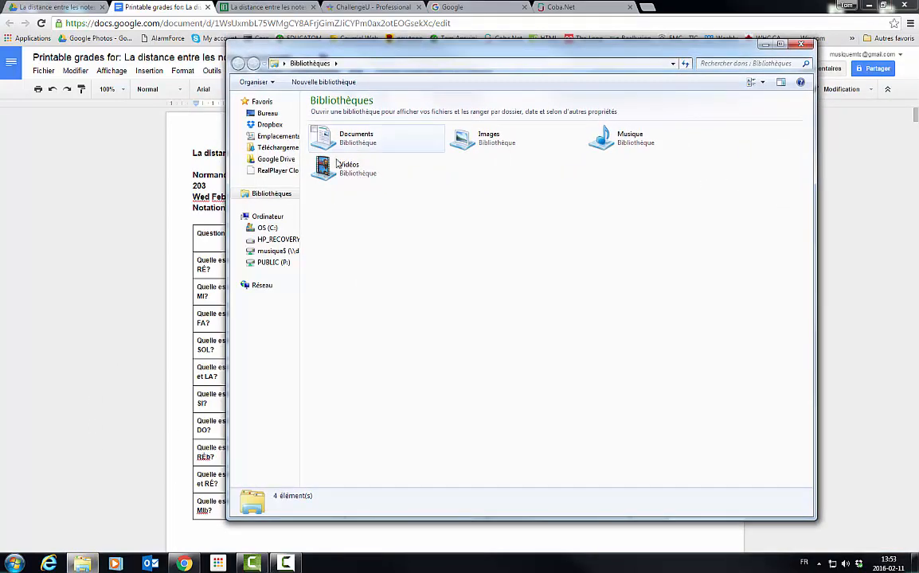
left_click(271, 150)
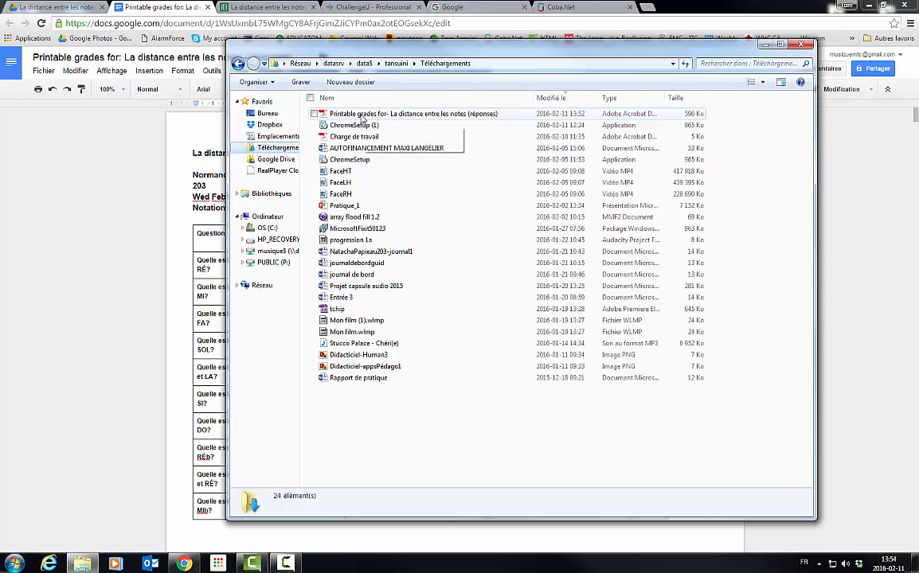
double_click(362, 116)
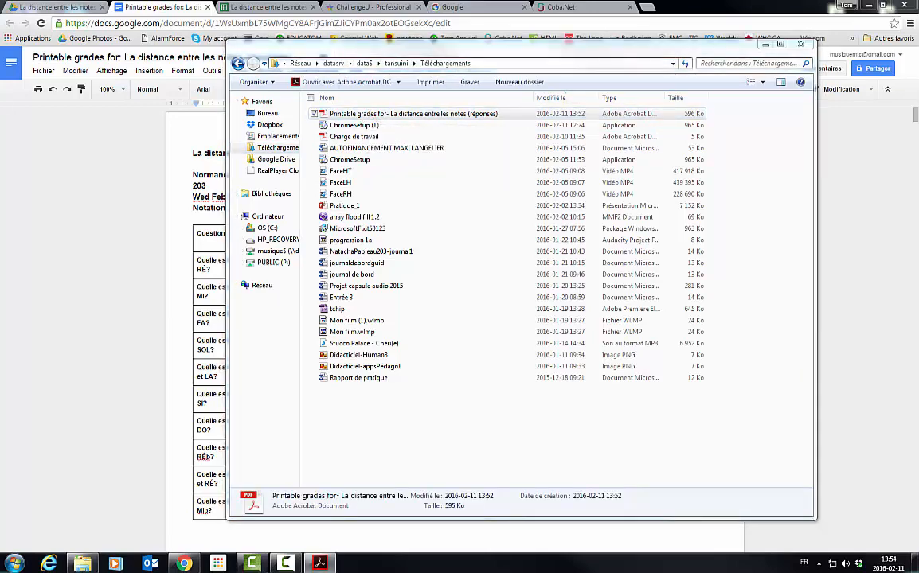
left_click_drag(712, 17, 483, 32)
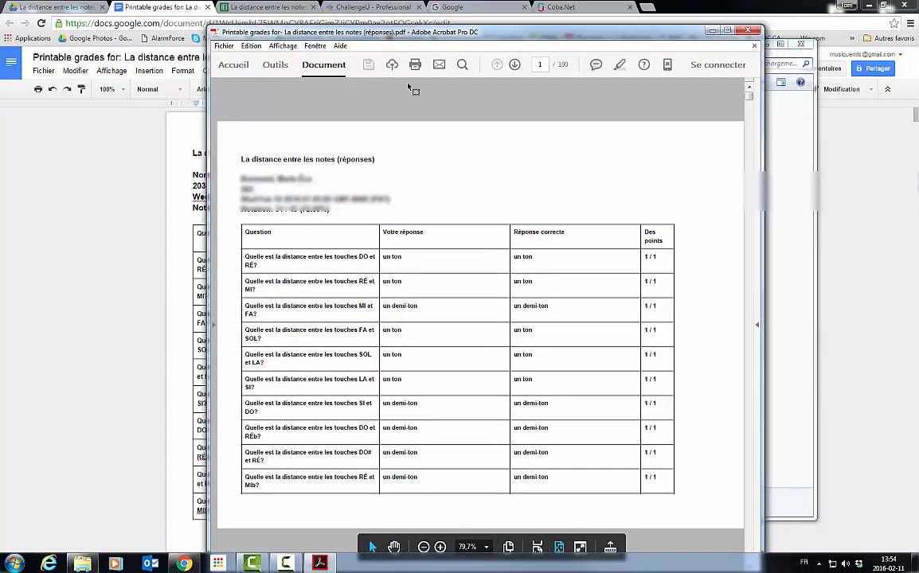
scroll(476, 191, "down", 5)
scroll(398, 159, "up", 5)
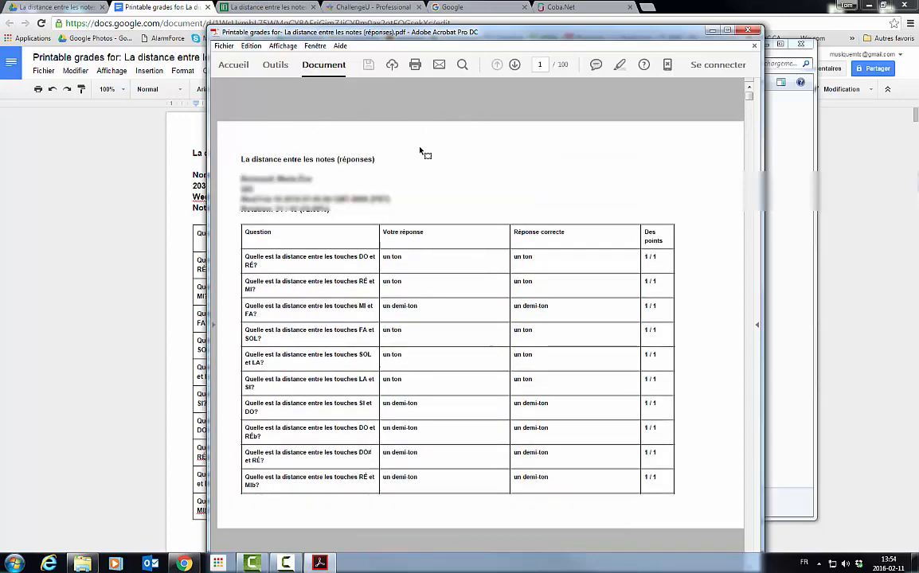
scroll(453, 310, "down", 15)
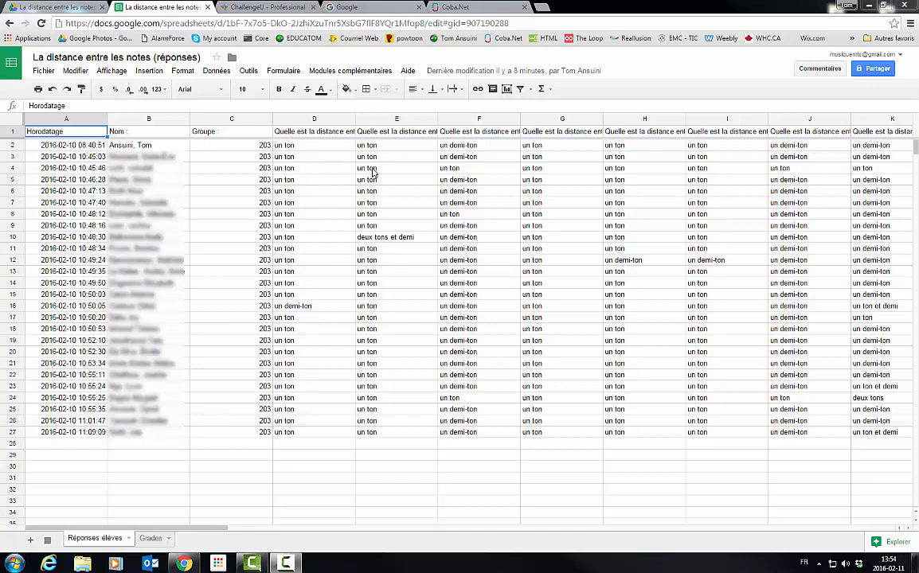
left_click(357, 74)
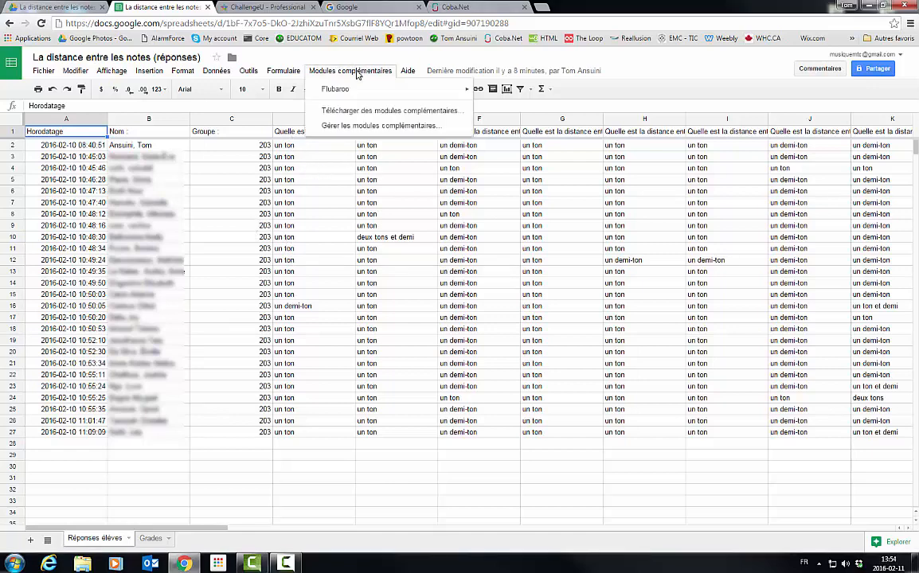
mouse_move(392, 94)
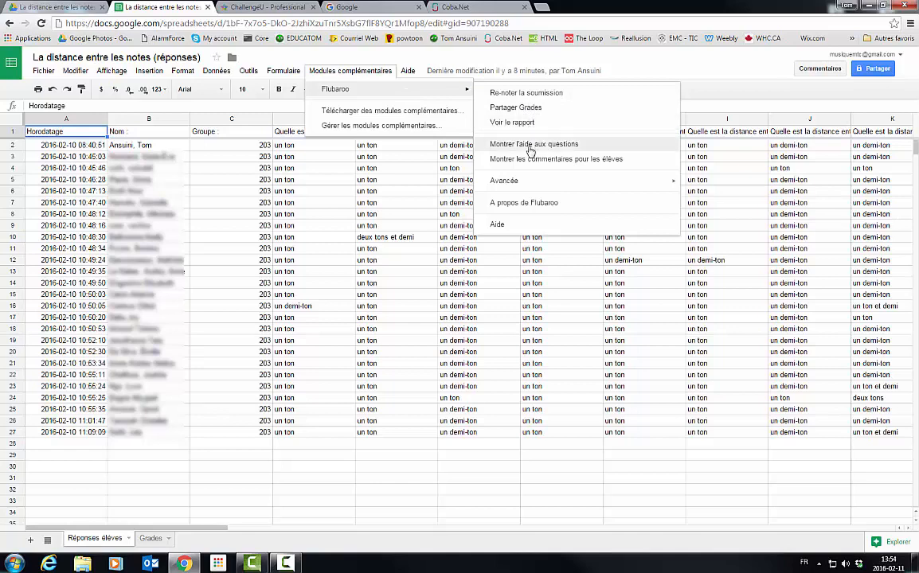
mouse_move(546, 183)
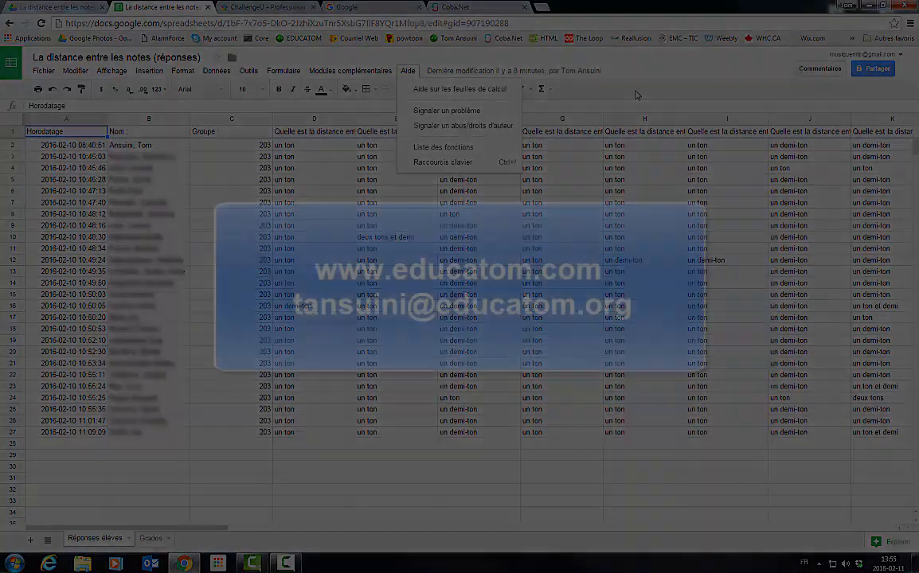
left_click(635, 94)
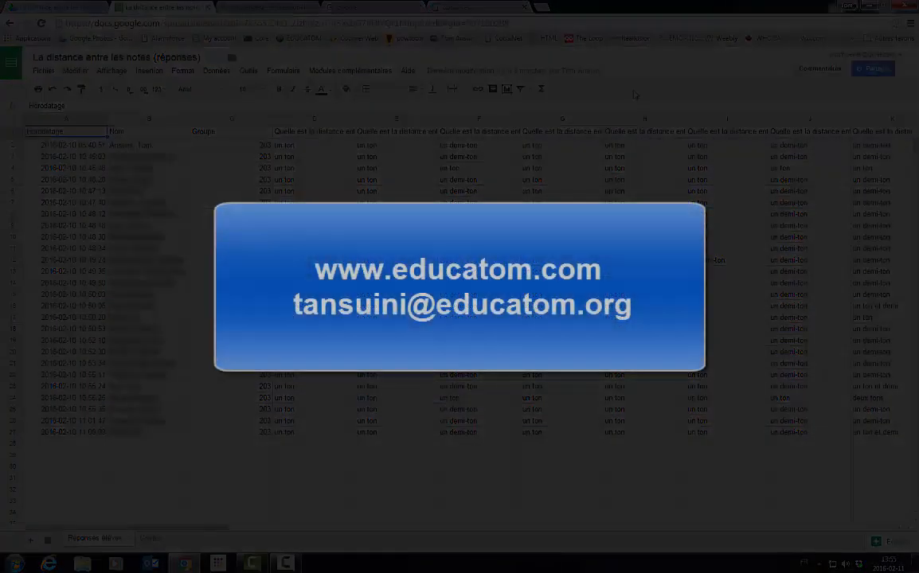